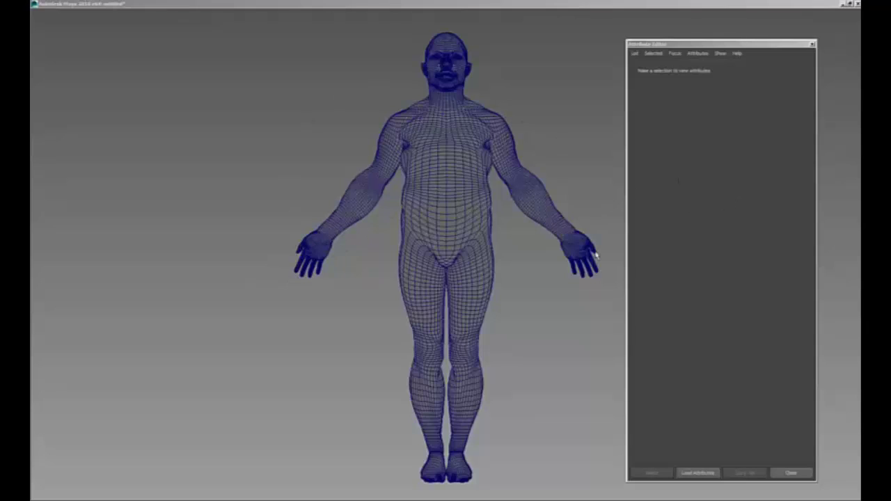
Select the human mesh, then the dog mesh, to inspect their attributes.
{"action": "left_click", "coordinate": [545, 232]}
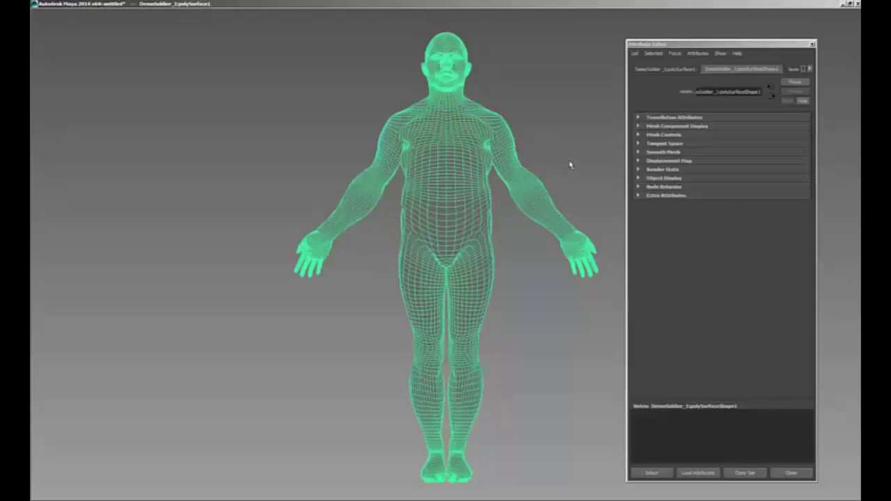
{"action": "left_click", "coordinate": [381, 68]}
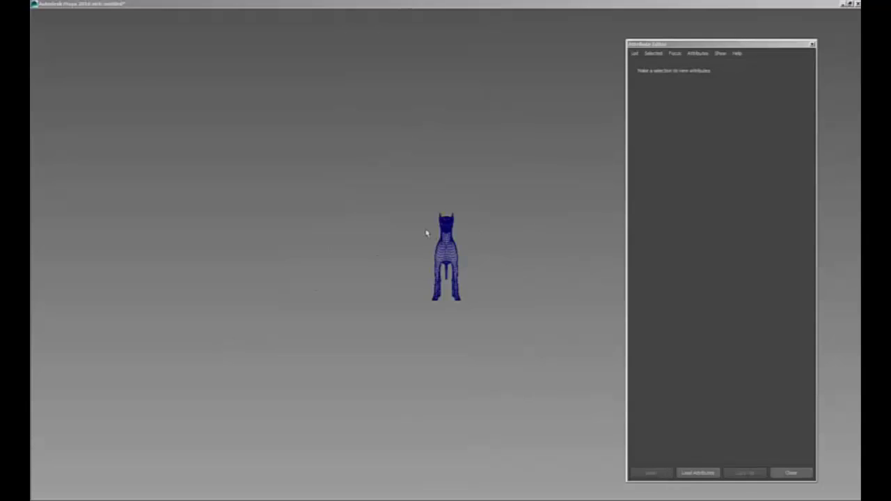
{"action": "left_click", "coordinate": [437, 237]}
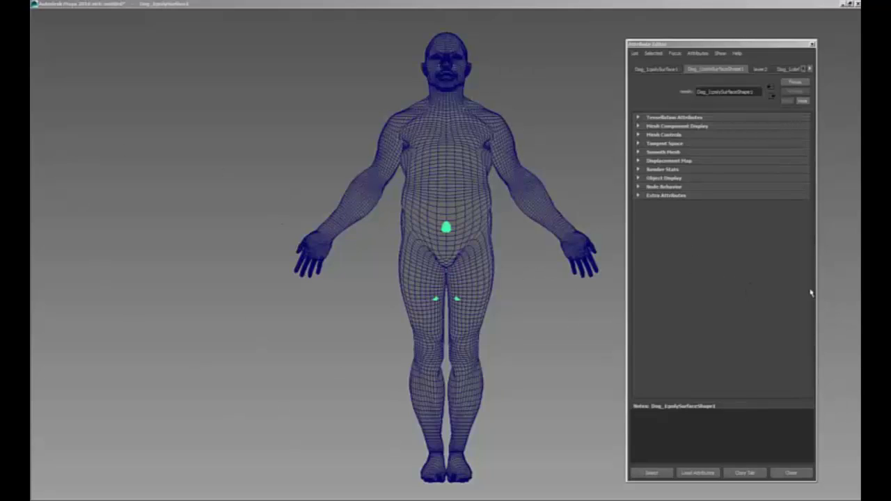
Hide both the human and dog meshes so Maya's viewport is empty.
{"action": "key", "text": "shift+i"}
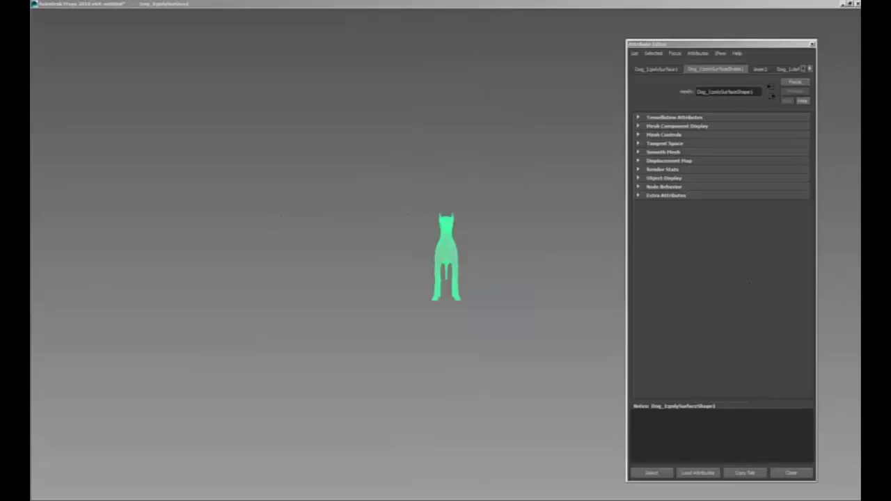
{"action": "key", "text": "ctrl+h"}
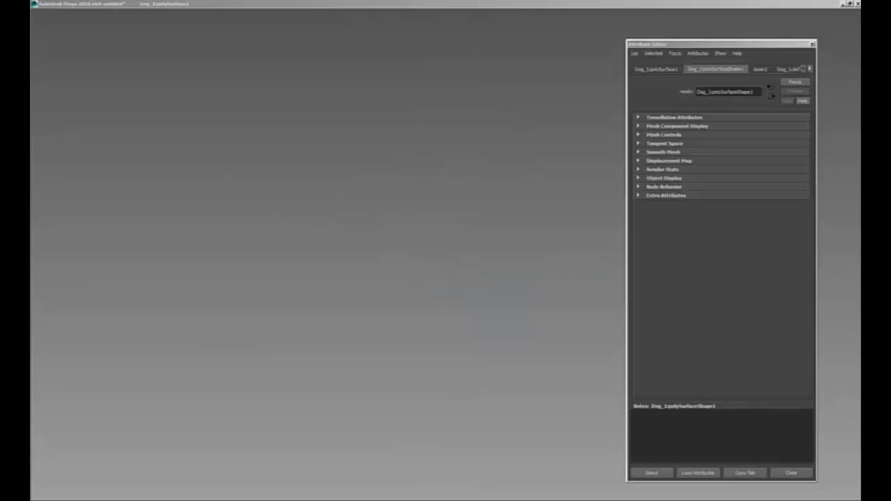
{"action": "key", "text": "ctrl+shift+h"}
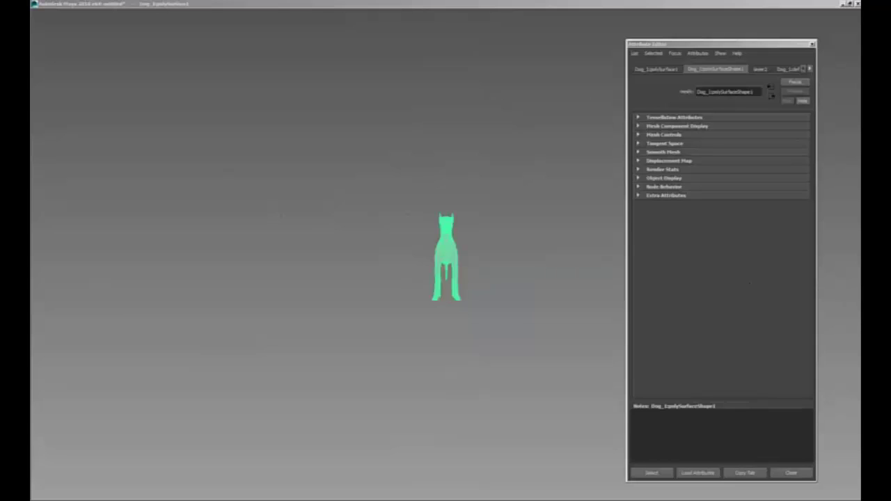
{"action": "key", "text": "shift+i"}
{"action": "key", "text": "shift+i"}
{"action": "key", "text": "ctrl+h"}
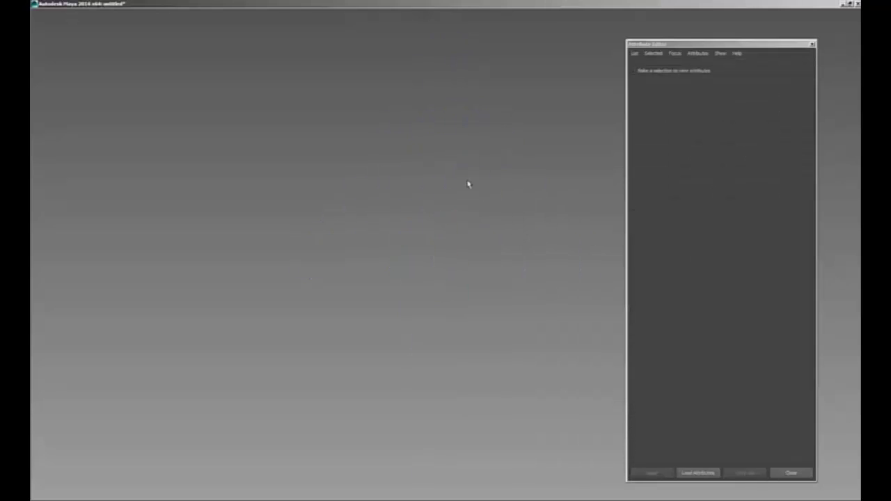
{"action": "left_click", "coordinate": [219, 499]}
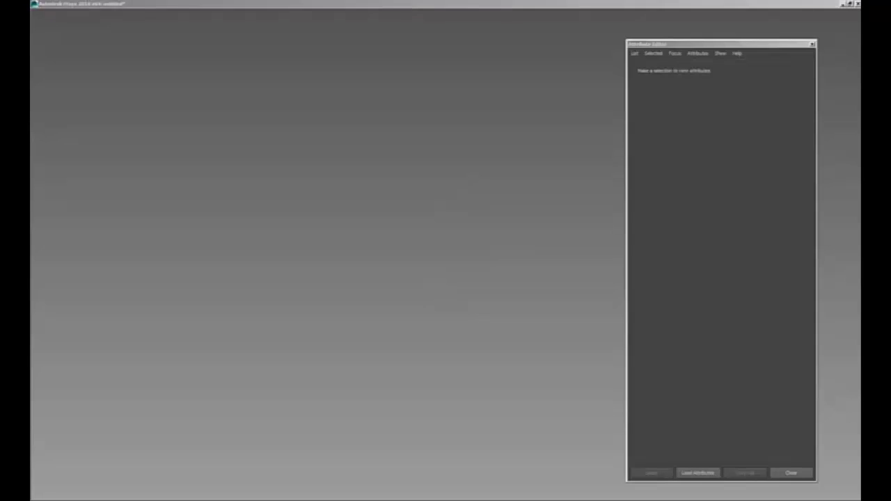
Turn the model to face front, frame it, and leave Persp distortion on.
{"action": "left_click_drag", "start_coordinate": [316, 252], "coordinate": [343, 252]}
{"action": "key", "text": "f"}
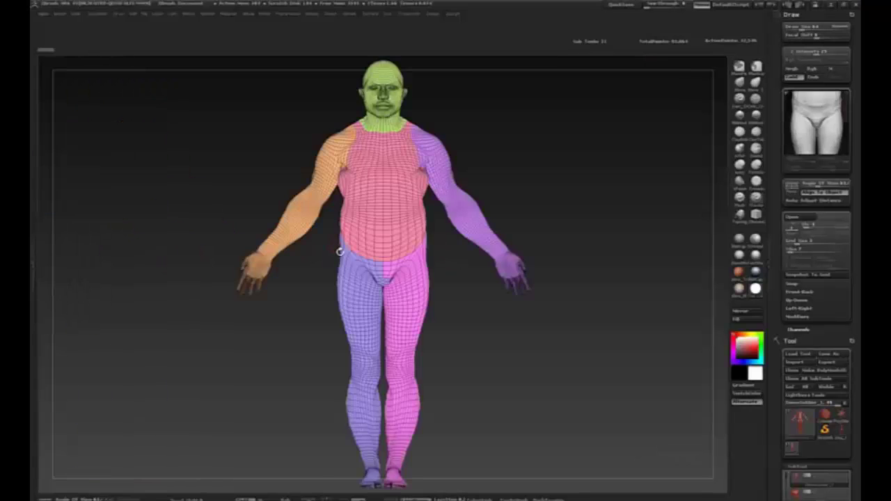
{"action": "key", "text": "r"}
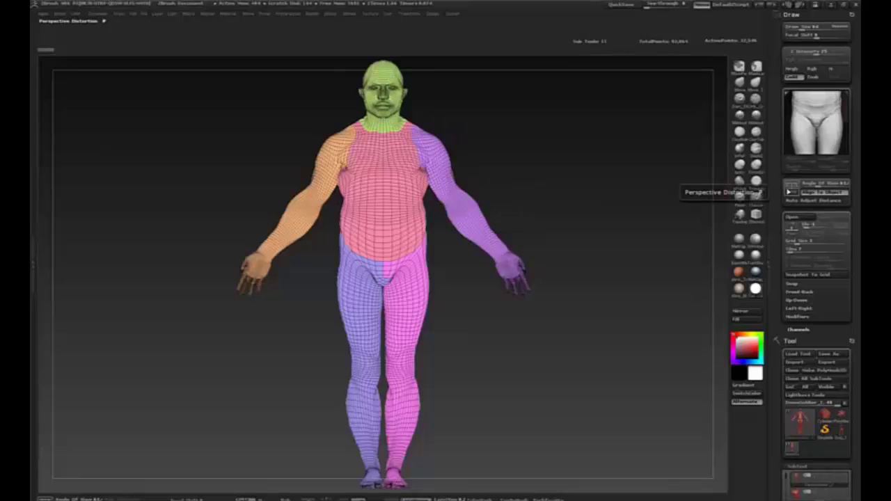
{"action": "left_click", "coordinate": [755, 195]}
{"action": "left_click", "coordinate": [755, 195]}
{"action": "left_click", "coordinate": [756, 194]}
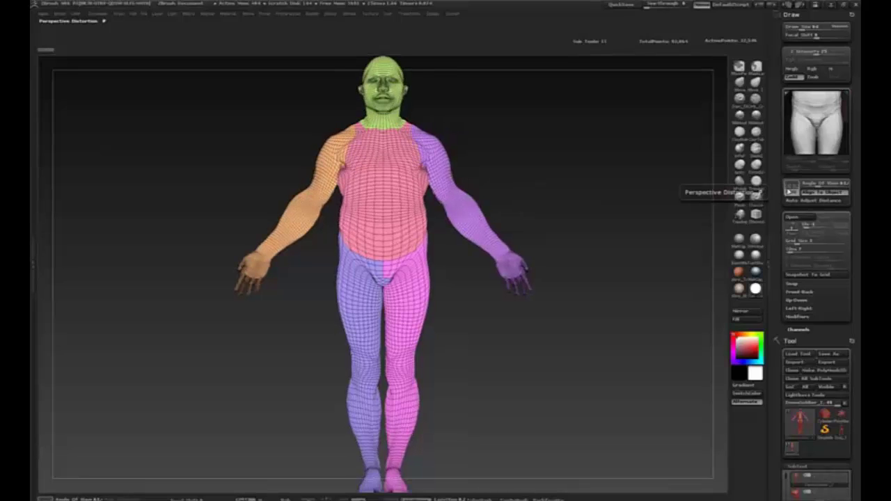
{"action": "left_click", "coordinate": [756, 195]}
{"action": "left_click", "coordinate": [756, 194]}
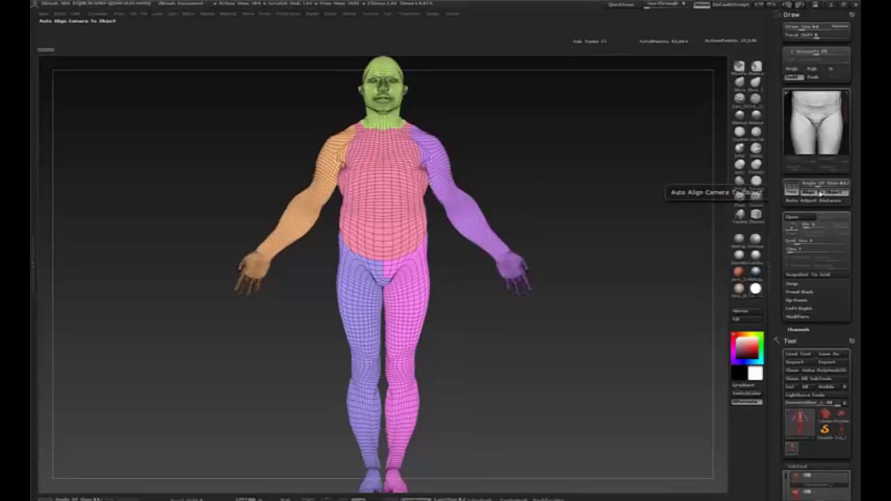
Enable Auto Align Camera To Object and raise the See-through slider.
{"action": "left_click", "coordinate": [821, 193]}
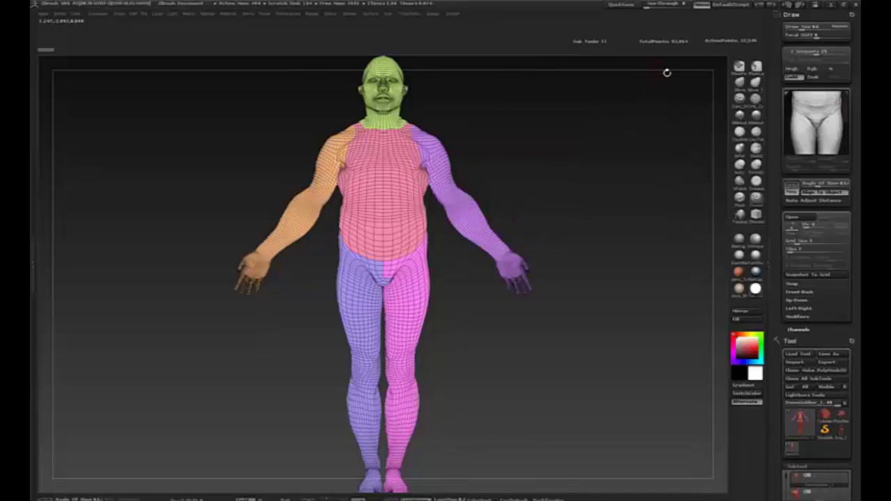
{"action": "left_click_drag", "start_coordinate": [647, 5], "coordinate": [679, 14]}
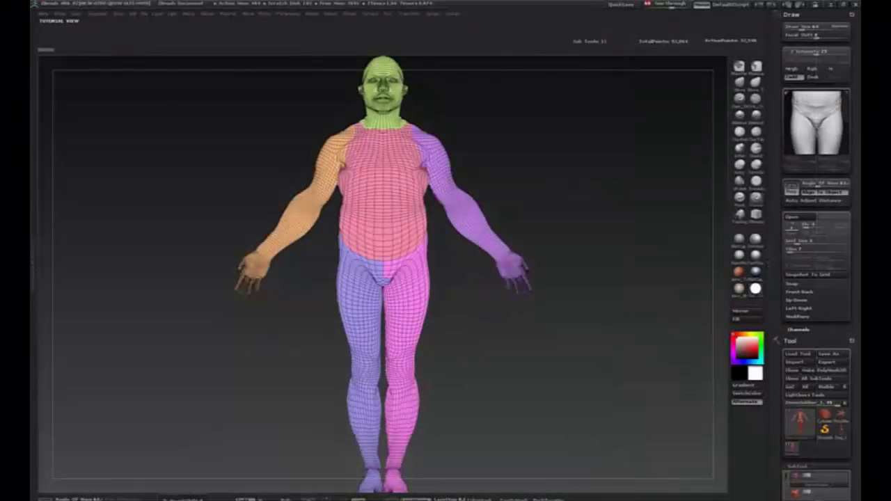
{"action": "key", "text": "super"}
{"action": "left_click", "coordinate": [176, 500]}
{"action": "left_click", "coordinate": [184, 495]}
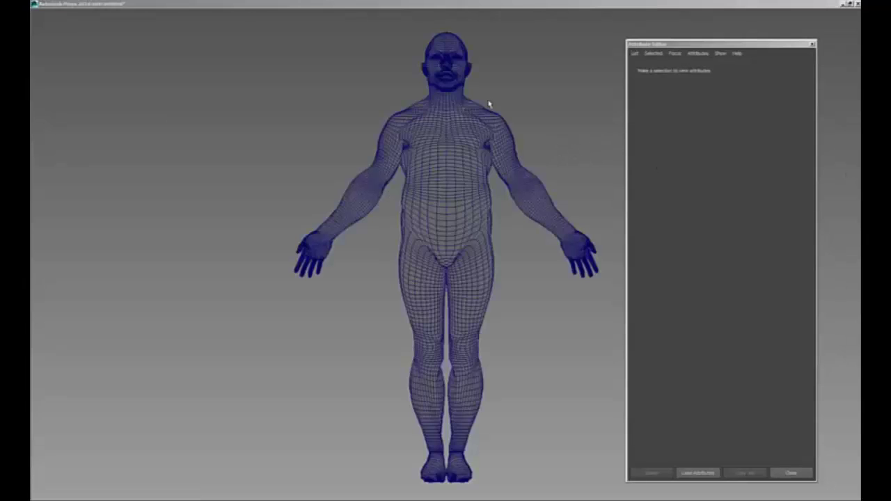
Select Maya's perspective camera and set its Translate X/Y/Z to 0.
{"action": "key", "text": "space"}
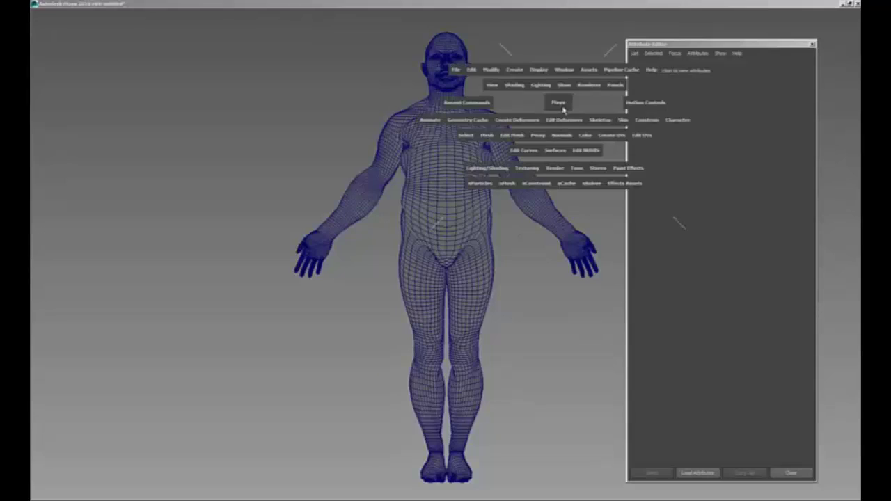
{"action": "left_click", "coordinate": [495, 89]}
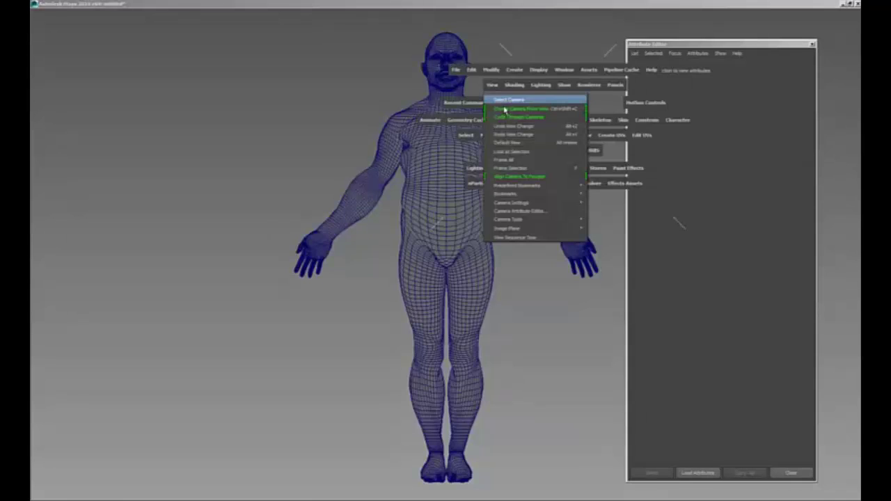
{"action": "left_click", "coordinate": [504, 110]}
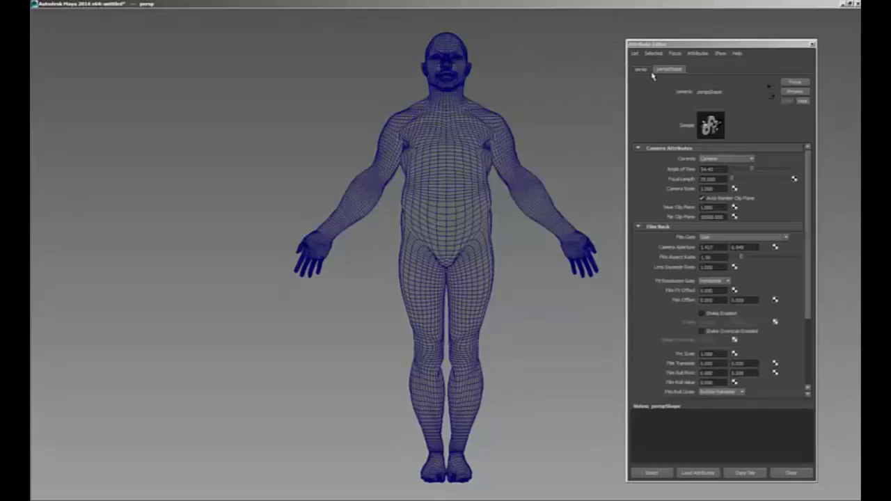
{"action": "left_click_drag", "start_coordinate": [890, 21], "coordinate": [581, 35]}
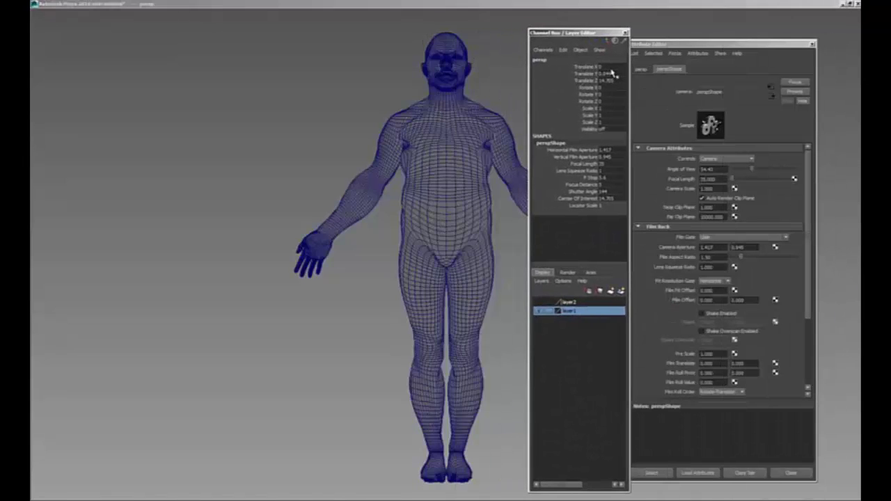
{"action": "left_click_drag", "start_coordinate": [617, 68], "coordinate": [612, 84]}
{"action": "type", "text": "0"}
{"action": "key", "text": "Return"}
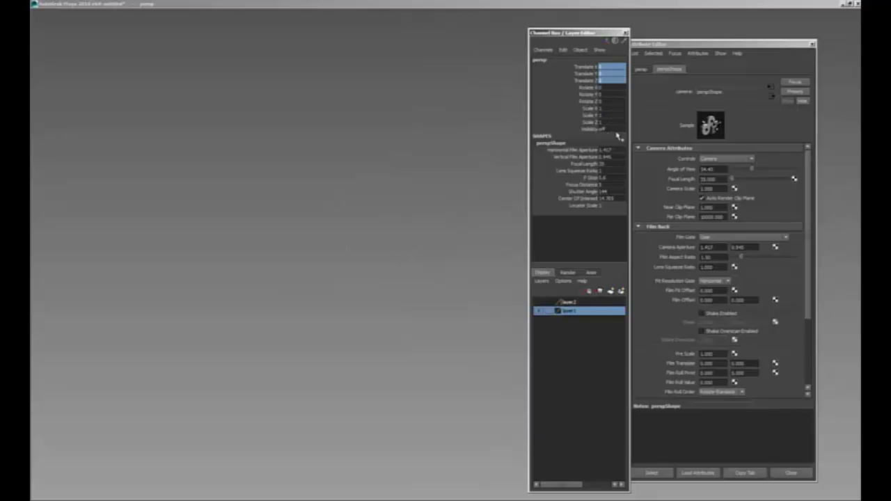
Frame the full human mesh and show the camera attributes with 35 focal length.
{"action": "left_click_drag", "start_coordinate": [590, 34], "coordinate": [689, 26]}
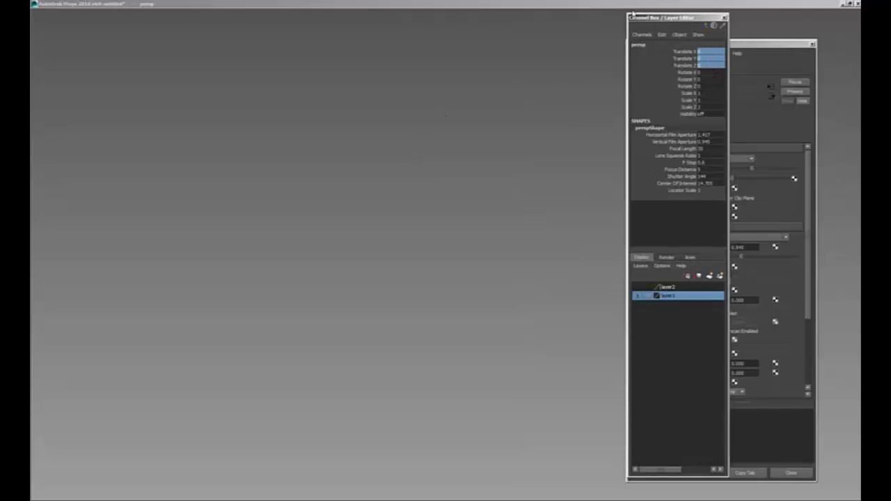
{"action": "left_click", "coordinate": [518, 145]}
{"action": "key", "text": "a"}
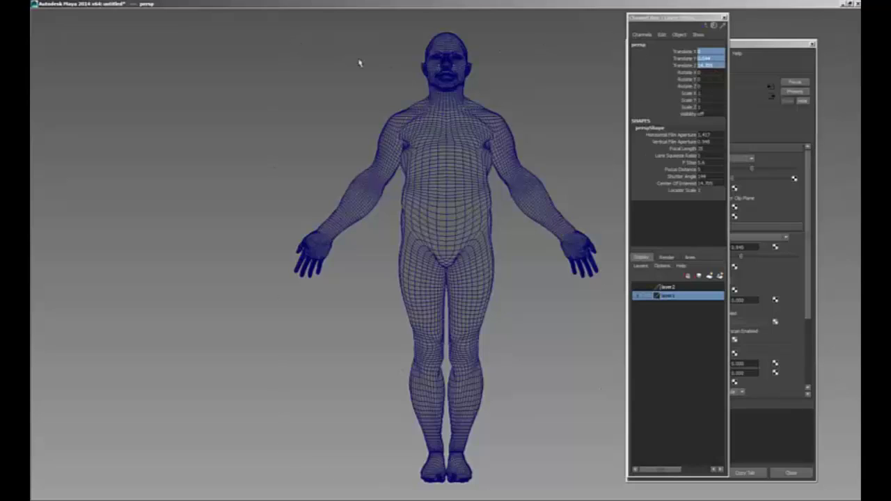
{"action": "left_click", "coordinate": [753, 53]}
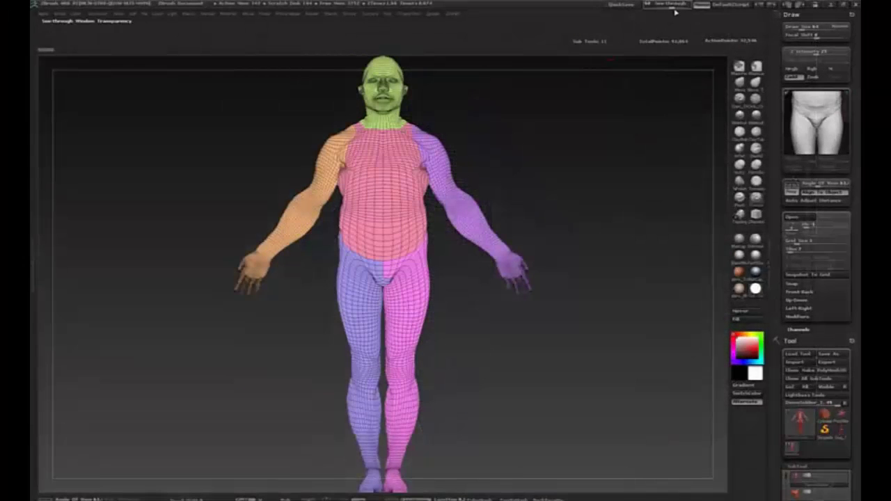
Raise See-through and scale the coloured model to overlay Maya's wireframe figure.
{"action": "left_click_drag", "start_coordinate": [675, 12], "coordinate": [679, 13]}
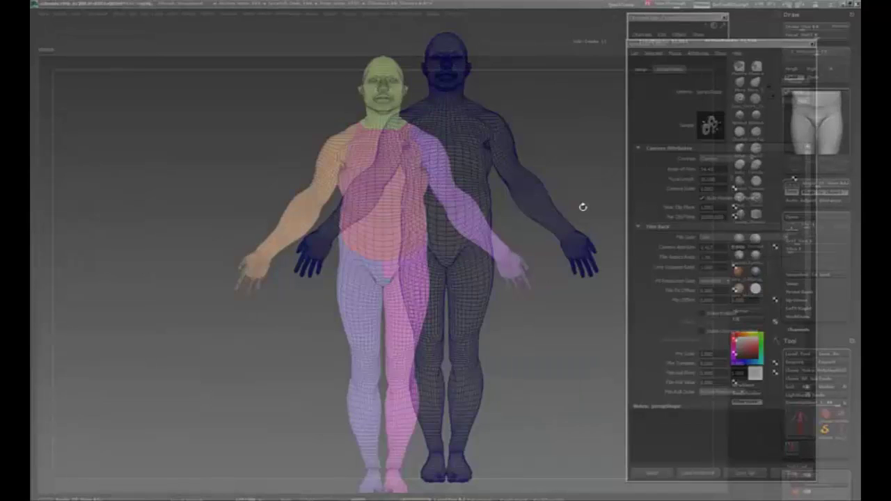
{"action": "right_click_drag", "start_coordinate": [582, 206], "coordinate": [621, 196], "text": "ctrl"}
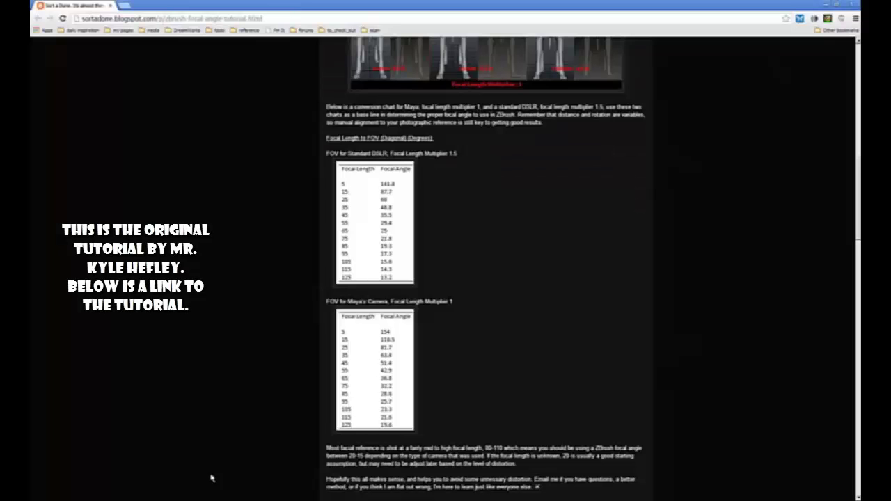
Review the blog's focal length to FOV charts, then minimize the browser.
{"action": "scroll", "coordinate": [858, 238], "scroll_direction": "up", "scroll_amount": 10}
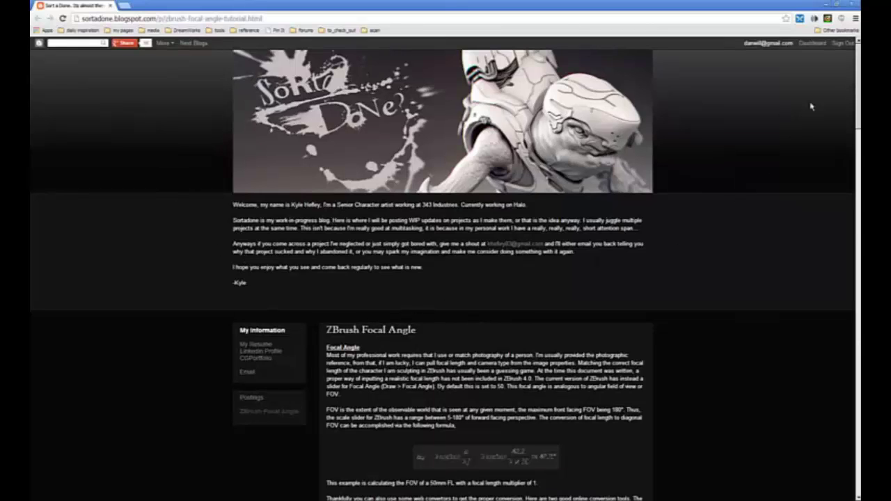
{"action": "scroll", "coordinate": [828, 202], "scroll_direction": "down", "scroll_amount": 9}
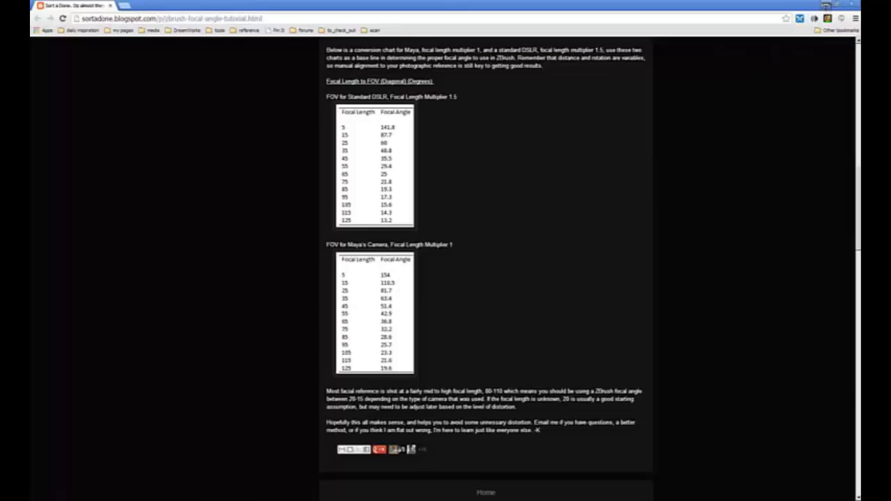
{"action": "left_click", "coordinate": [826, 5]}
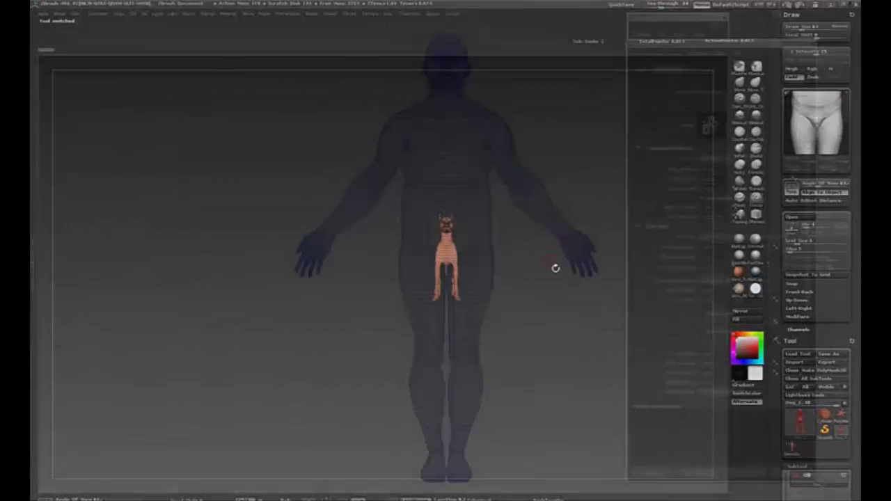
Frame the dog mesh to fill the ZBrush canvas and switch to Maya.
{"action": "key", "text": "f"}
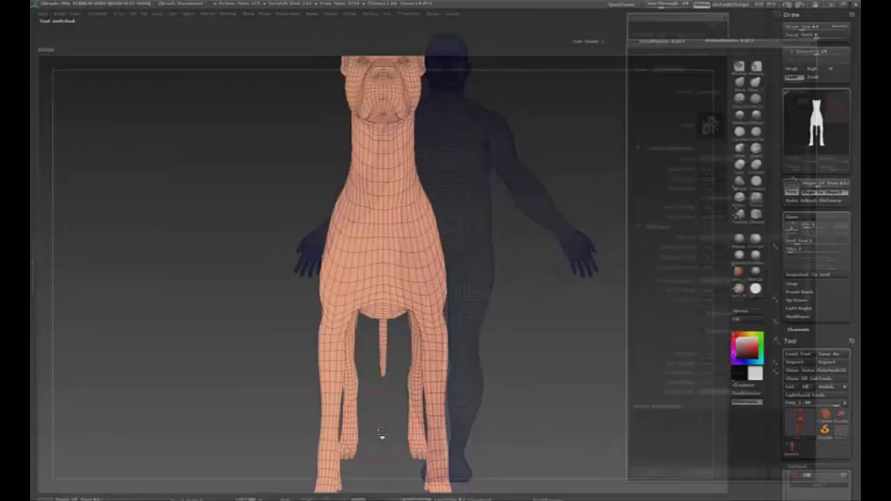
{"action": "key", "text": "alt+Tab"}
{"action": "key", "text": "alt+Tab"}
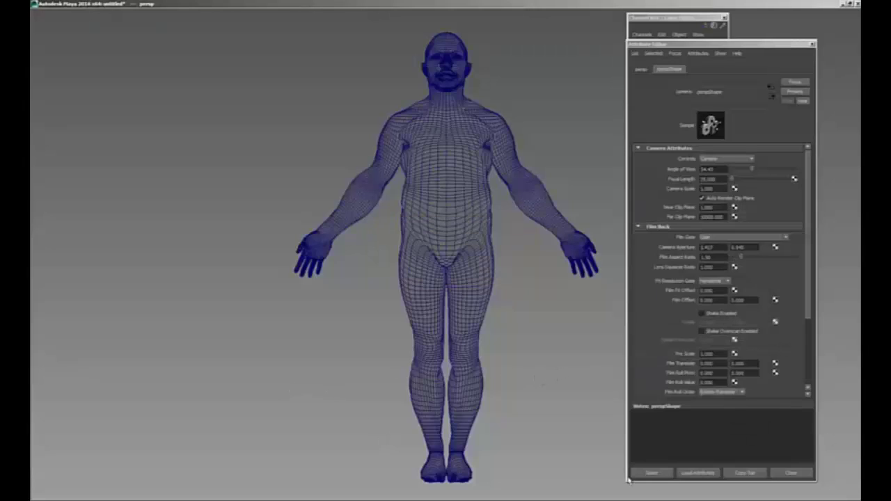
Hide the human layer1, show the dog layer2, and frame the dog.
{"action": "left_click_drag", "start_coordinate": [679, 44], "coordinate": [812, 48]}
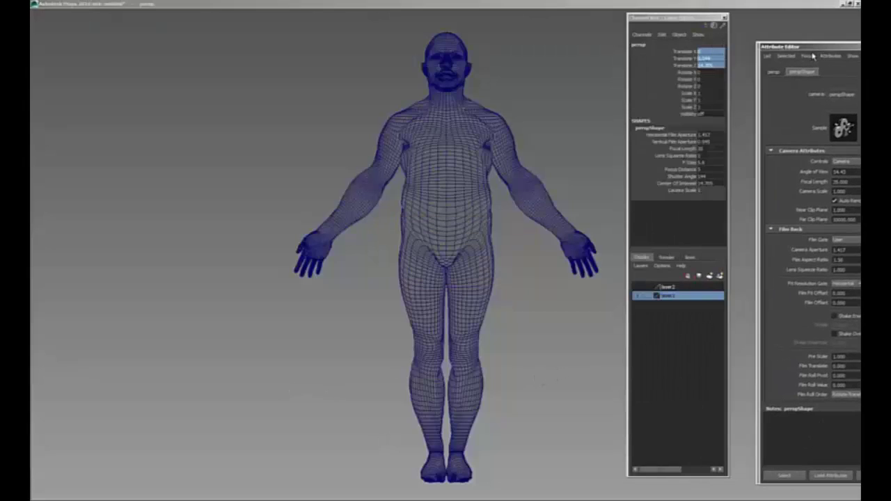
{"action": "left_click", "coordinate": [638, 296]}
{"action": "left_click", "coordinate": [637, 286]}
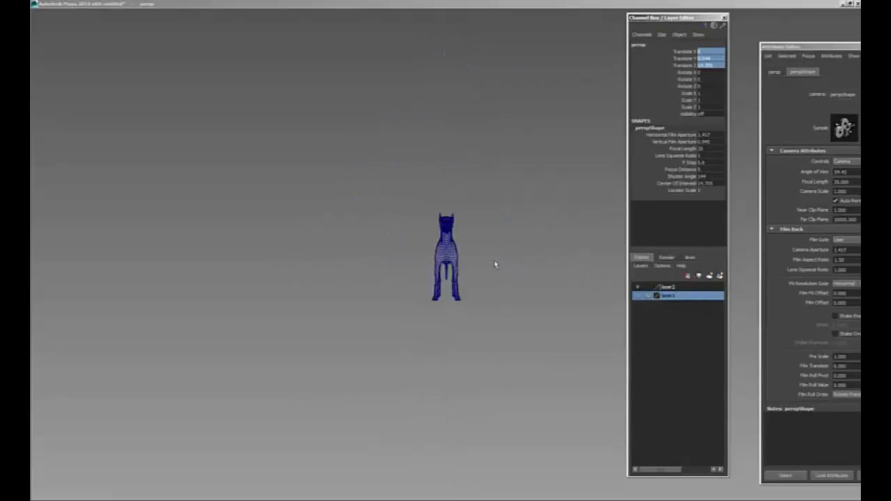
{"action": "left_click", "coordinate": [458, 264]}
{"action": "key", "text": "f"}
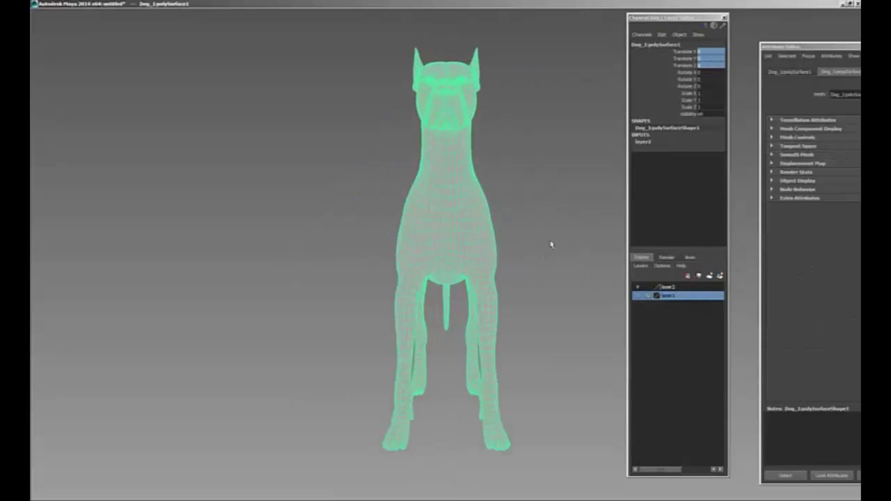
{"action": "left_click", "coordinate": [556, 198]}
Select the persp camera through the hotbox's View > Select Camera.
{"action": "key", "text": "space"}
{"action": "left_click", "coordinate": [509, 181]}
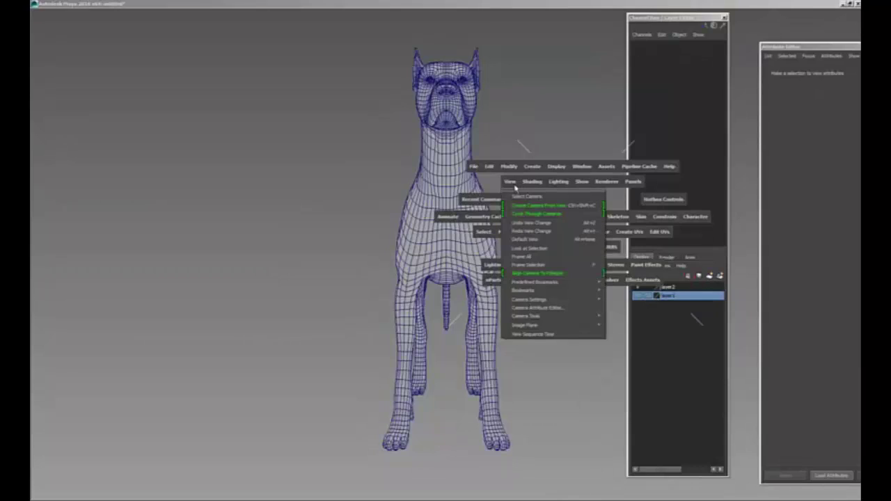
{"action": "left_click", "coordinate": [525, 201]}
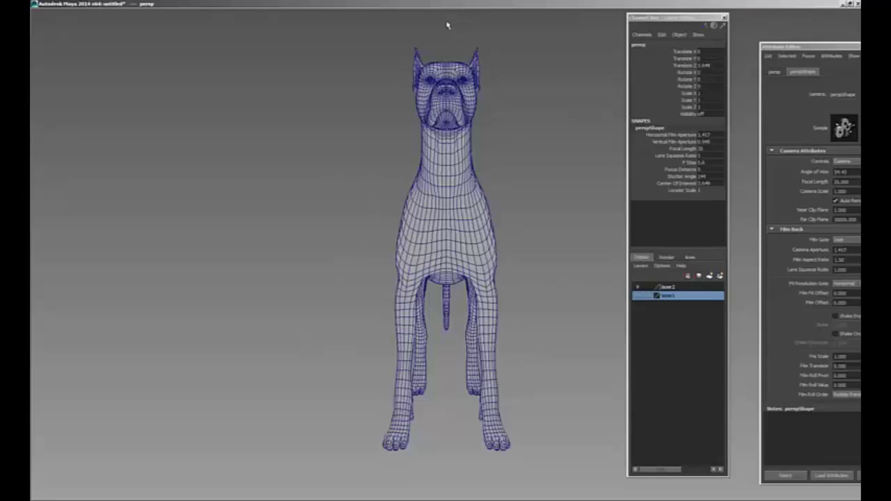
{"action": "left_click_drag", "start_coordinate": [536, 261], "coordinate": [497, 264], "text": "alt"}
Zero the persp camera's Translate and Rotate values and frame the dog.
{"action": "left_click_drag", "start_coordinate": [704, 52], "coordinate": [705, 88]}
{"action": "type", "text": "0"}
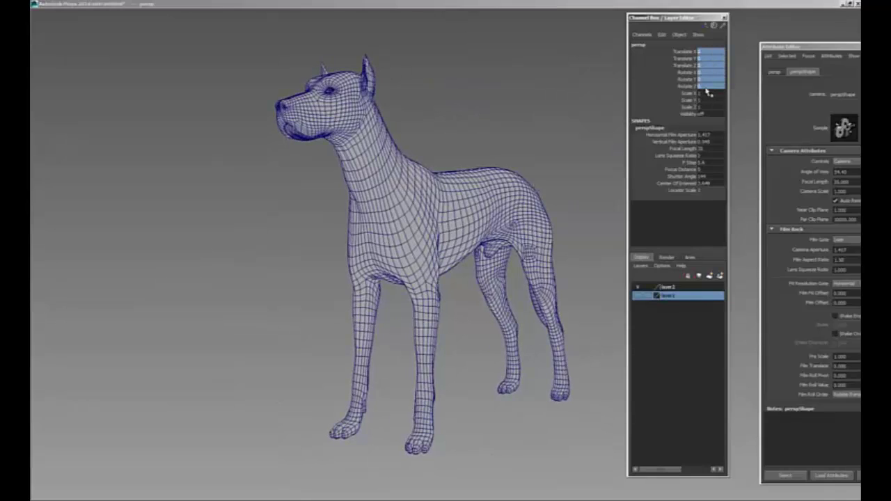
{"action": "key", "text": "Return"}
{"action": "key", "text": "f"}
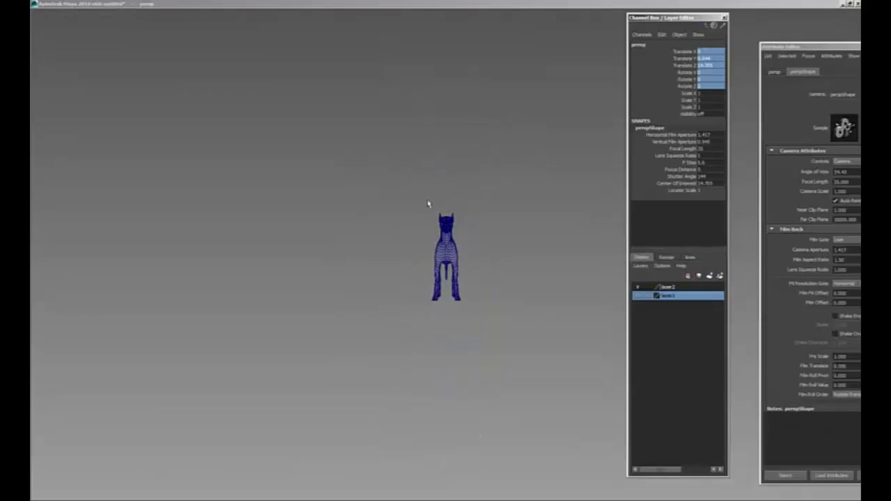
{"action": "left_click", "coordinate": [449, 254]}
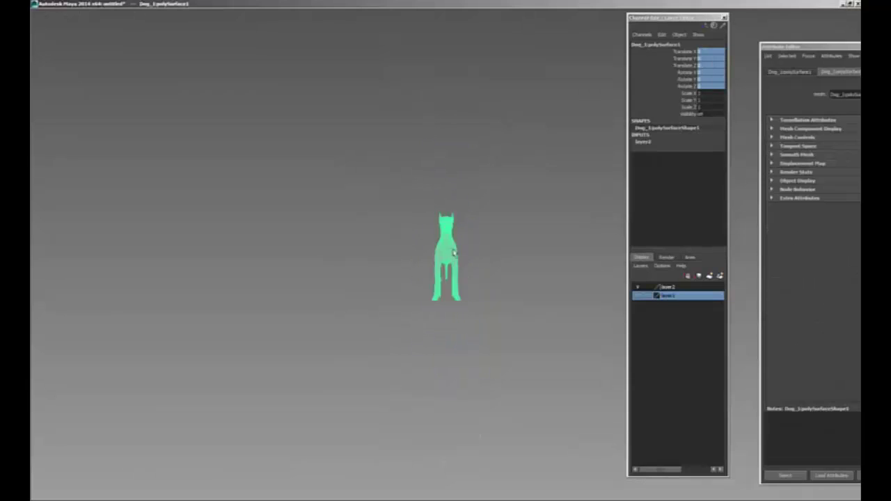
{"action": "key", "text": "f"}
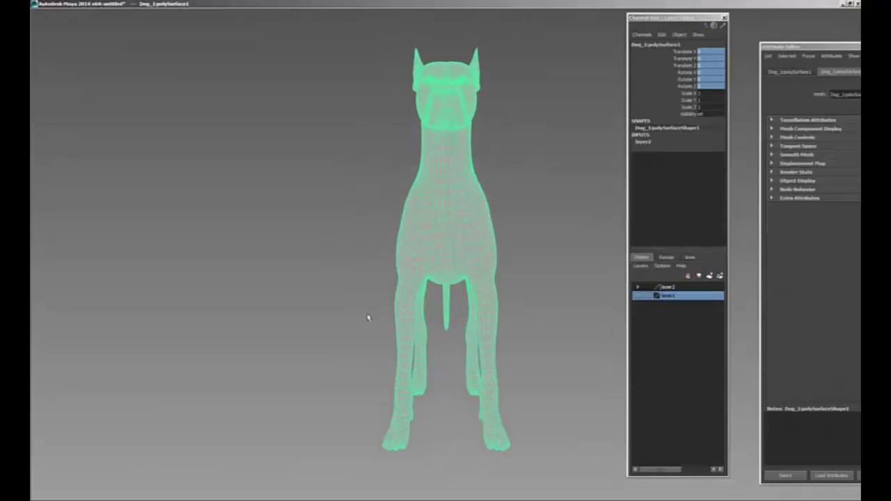
Zoom and tilt the ZBrush dog until it overlaps Maya's dog behind it.
{"action": "left_click", "coordinate": [564, 182]}
{"action": "key", "text": "space"}
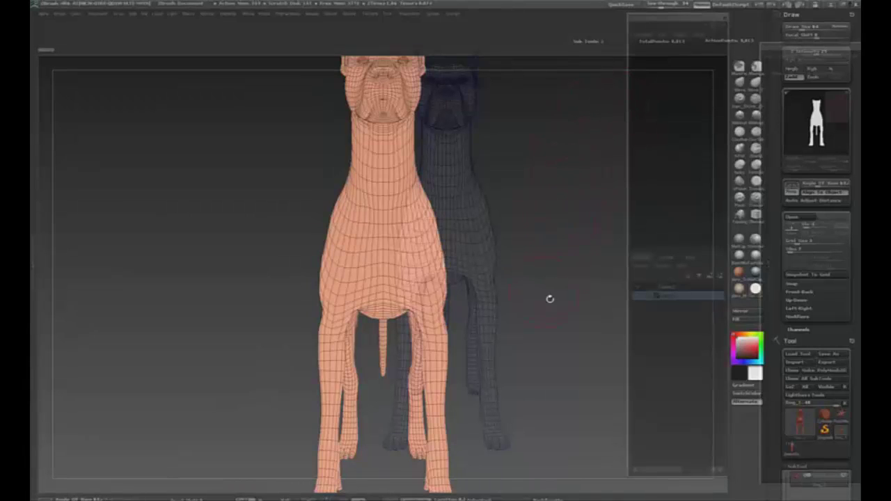
{"action": "mouse_move", "coordinate": [541, 303]}
{"action": "right_mouse_down", "text": "ctrl"}
{"action": "mouse_move", "coordinate": [541, 279]}
{"action": "mouse_move", "coordinate": [547, 291]}
{"action": "mouse_move", "coordinate": [611, 274]}
{"action": "right_mouse_up", "text": "ctrl"}
{"action": "right_click_drag", "start_coordinate": [549, 275], "coordinate": [568, 271], "text": "alt"}
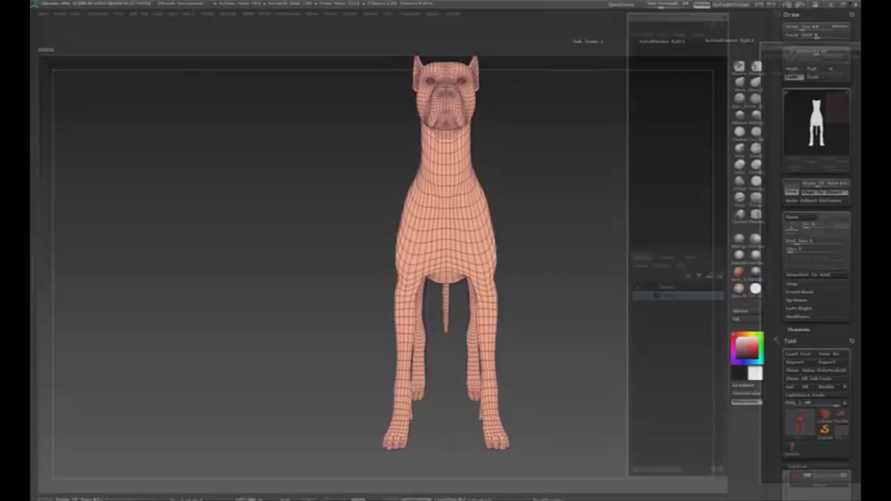
{"action": "left_click_drag", "start_coordinate": [566, 270], "coordinate": [569, 279]}
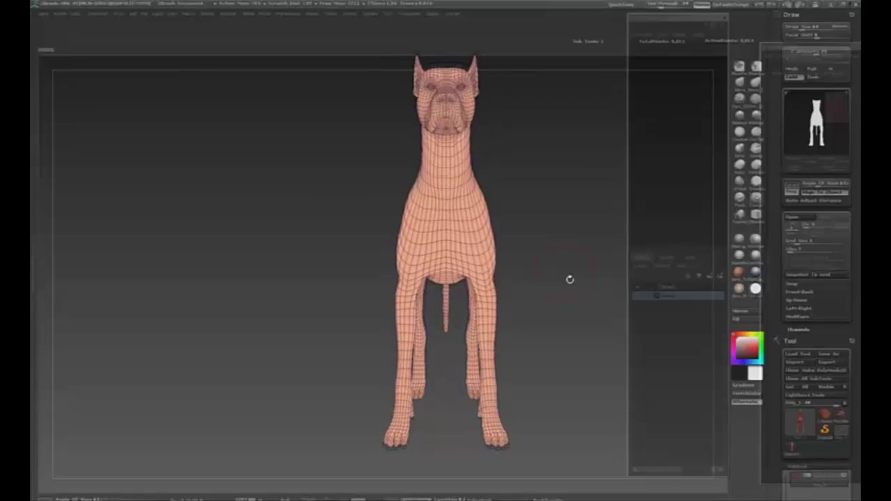
{"action": "right_click_drag", "start_coordinate": [555, 276], "coordinate": [562, 280], "text": "ctrl"}
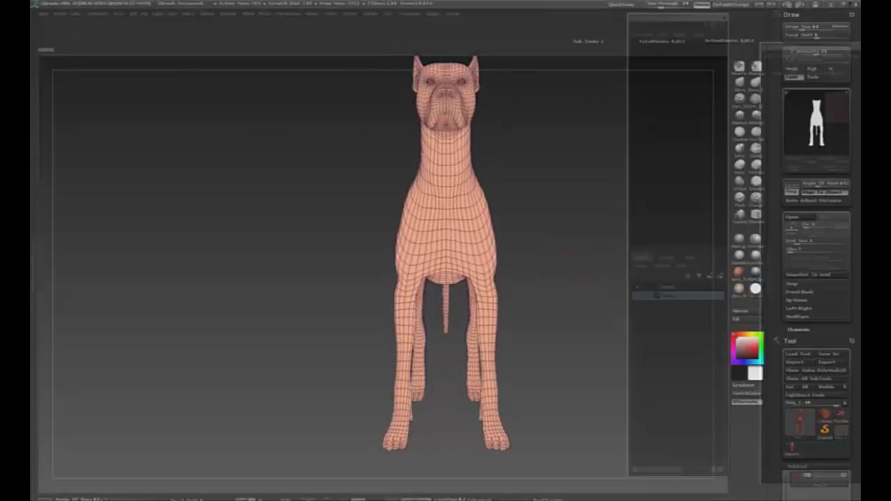
{"action": "left_click_drag", "start_coordinate": [562, 285], "coordinate": [561, 284]}
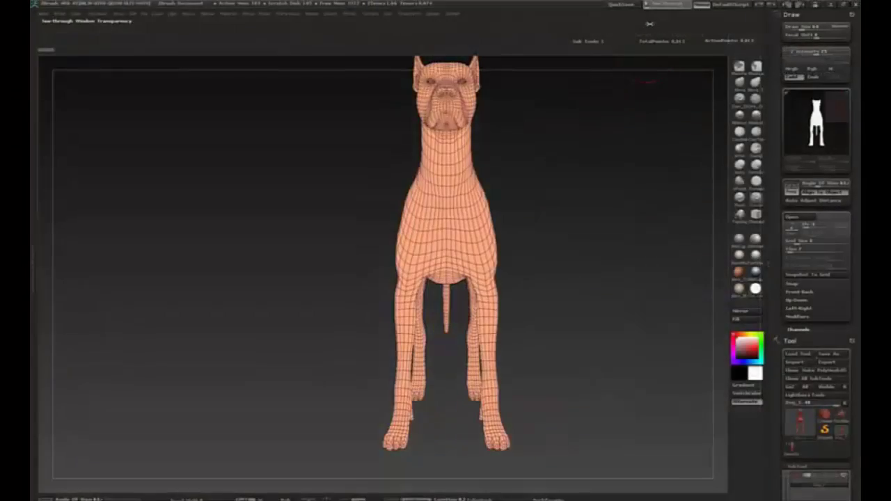
Compare against Maya with See-through, return it to 0, and open the Movie menu.
{"action": "left_click_drag", "start_coordinate": [649, 24], "coordinate": [679, 24]}
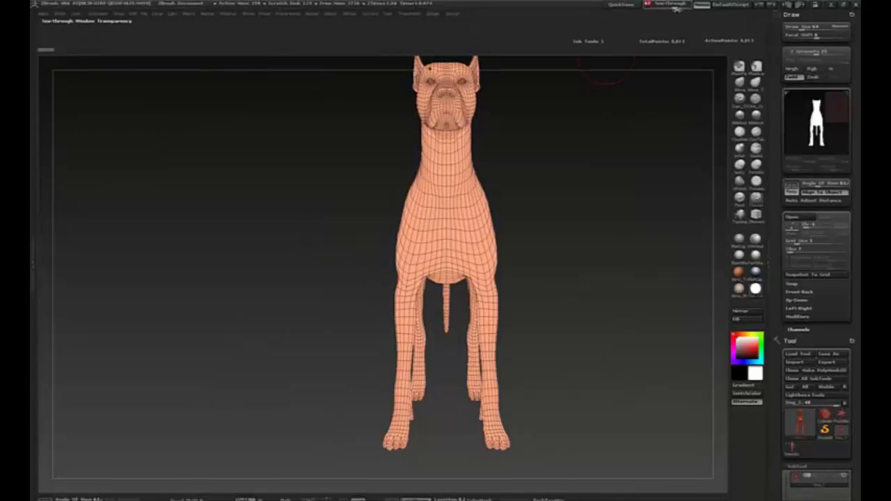
{"action": "left_click_drag", "start_coordinate": [675, 8], "coordinate": [652, 8]}
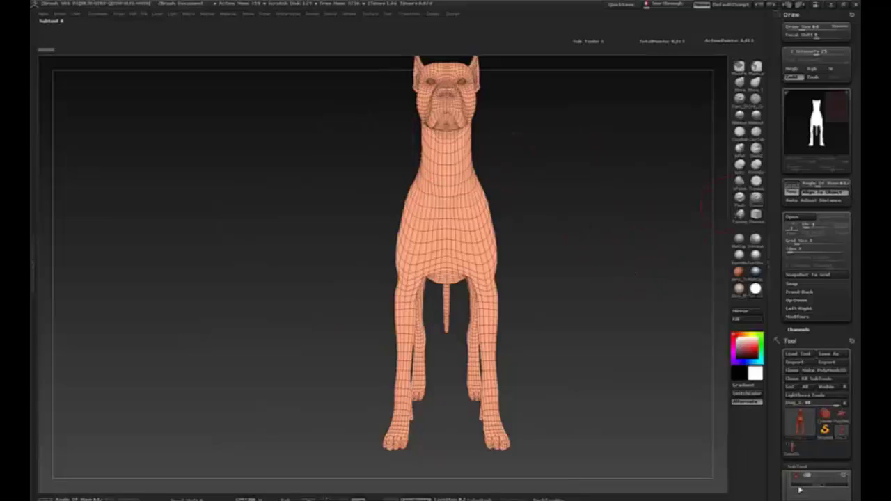
{"action": "left_click_drag", "start_coordinate": [790, 461], "coordinate": [792, 396]}
{"action": "mouse_move", "coordinate": [791, 393]}
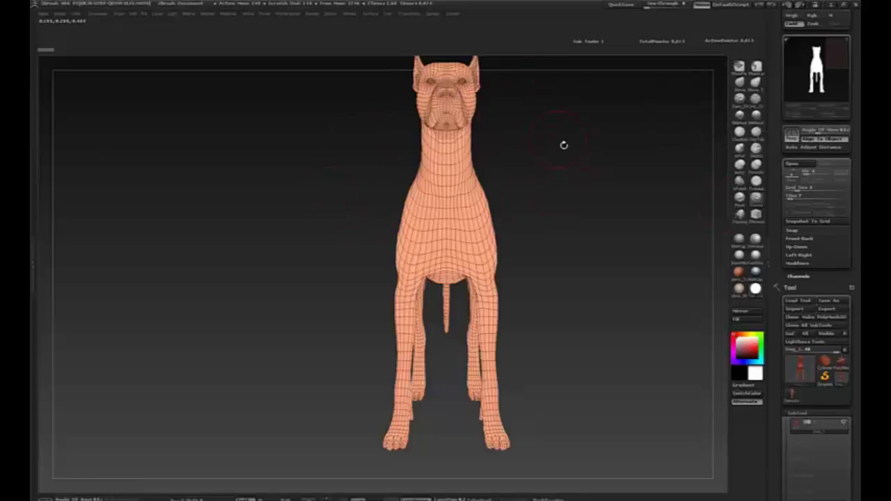
{"action": "left_click", "coordinate": [144, 14]}
Show the Movie timeline above the canvas and add a first camera key.
{"action": "left_click", "coordinate": [248, 15]}
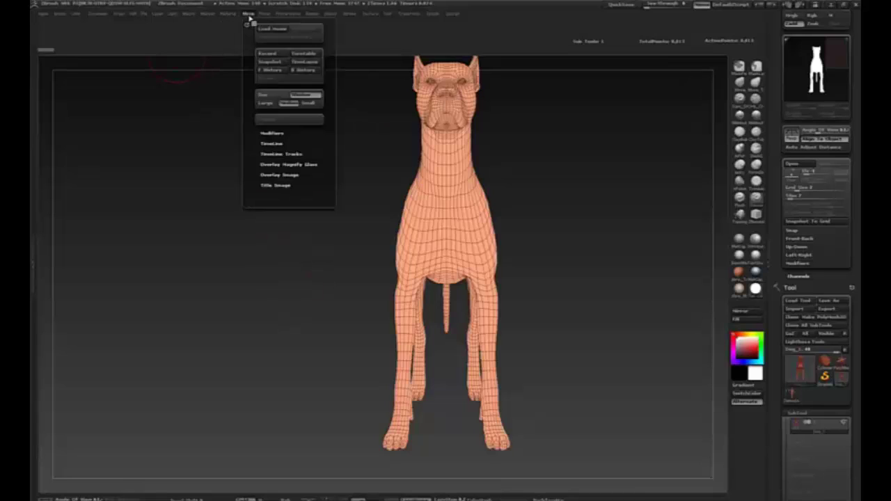
{"action": "left_click", "coordinate": [273, 144]}
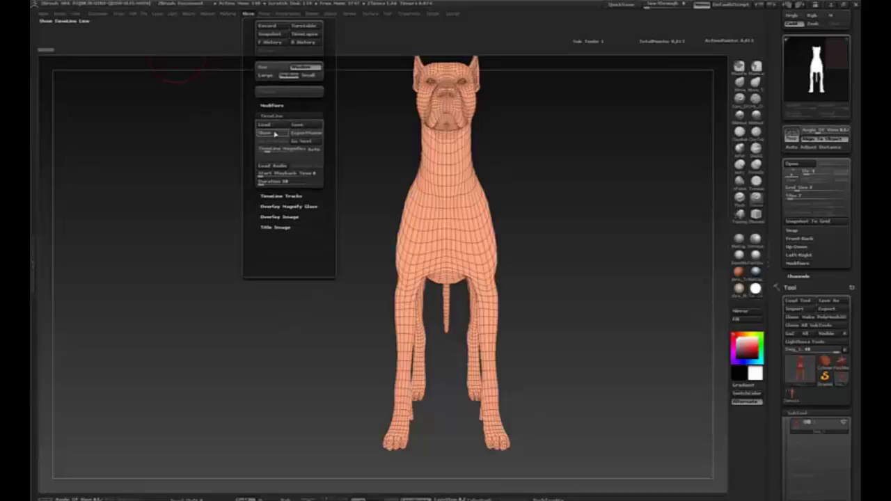
{"action": "left_click", "coordinate": [273, 133]}
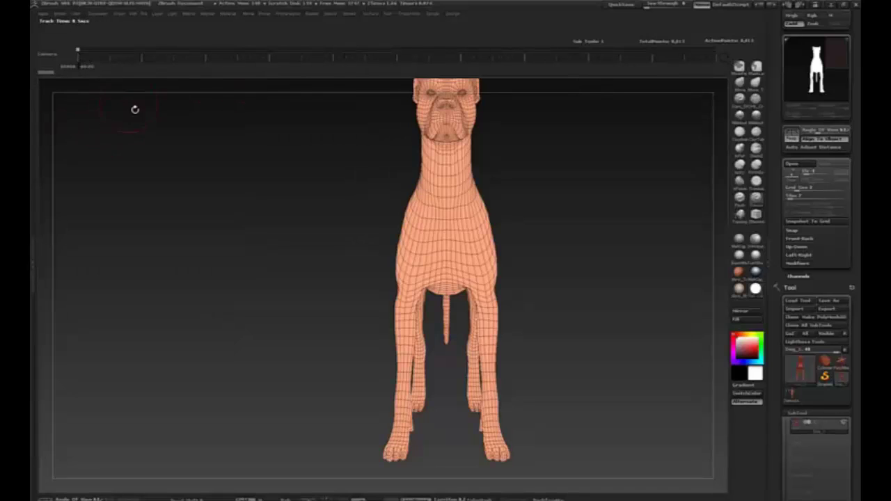
{"action": "left_click", "coordinate": [108, 59]}
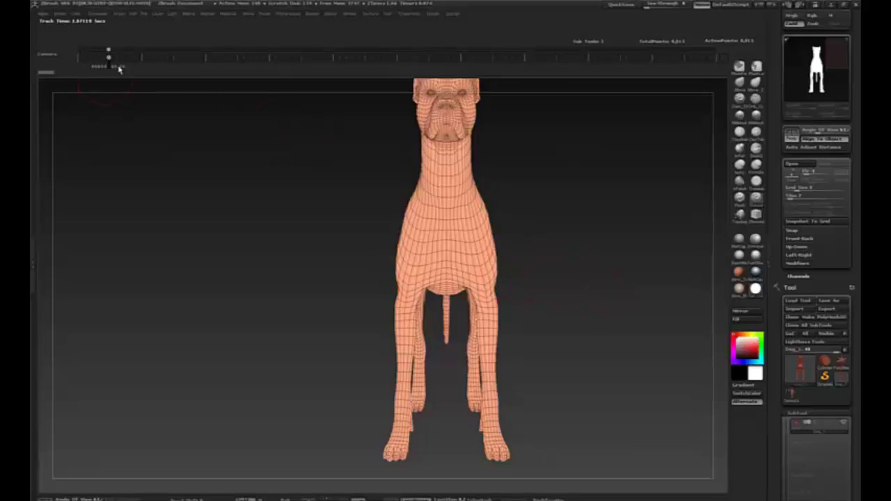
Rotate the dog, key the camera at a later time, and scrub to preview.
{"action": "left_click_drag", "start_coordinate": [578, 282], "coordinate": [492, 350]}
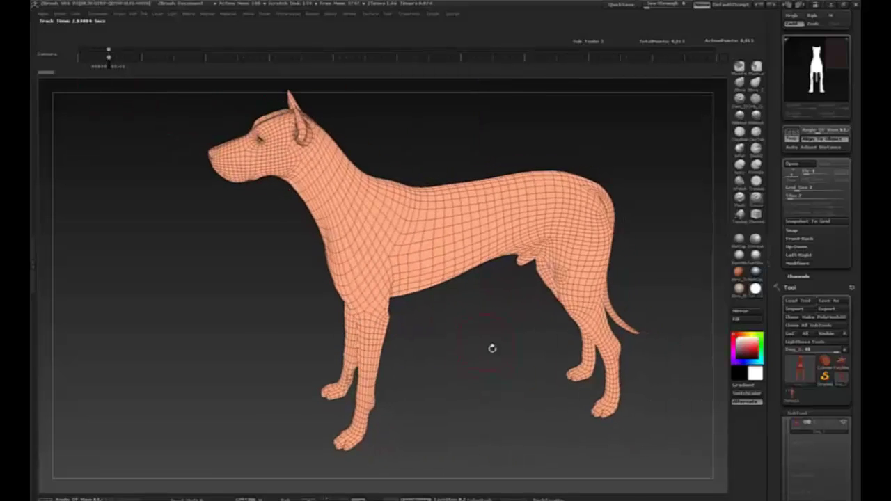
{"action": "left_click_drag", "start_coordinate": [461, 146], "coordinate": [440, 136]}
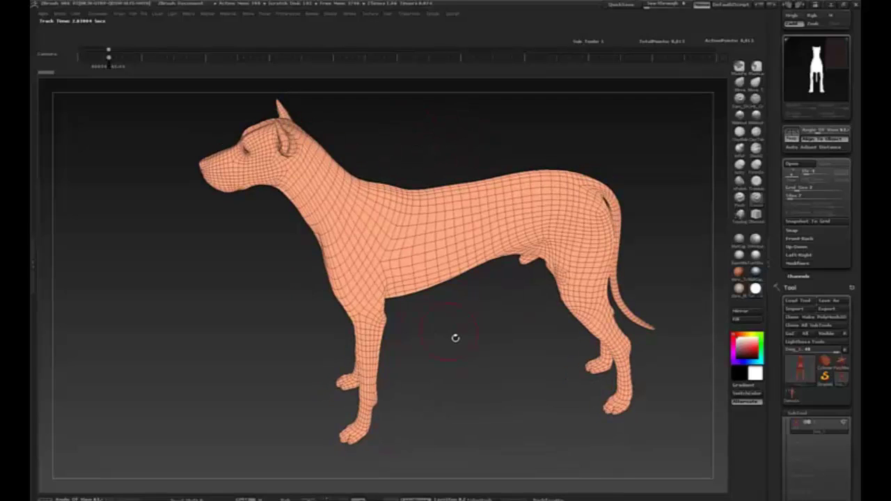
{"action": "left_click", "coordinate": [118, 65]}
{"action": "left_click", "coordinate": [114, 58]}
{"action": "left_click_drag", "start_coordinate": [114, 59], "coordinate": [95, 59]}
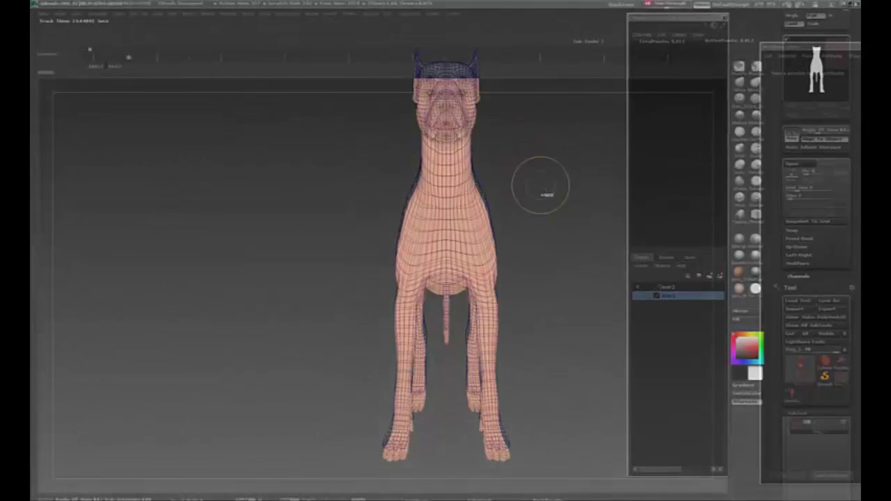
Turn the dog view slightly, then toggle its subdivision levels down and up, finishing at the dense level.
{"action": "left_click_drag", "start_coordinate": [547, 195], "coordinate": [536, 240]}
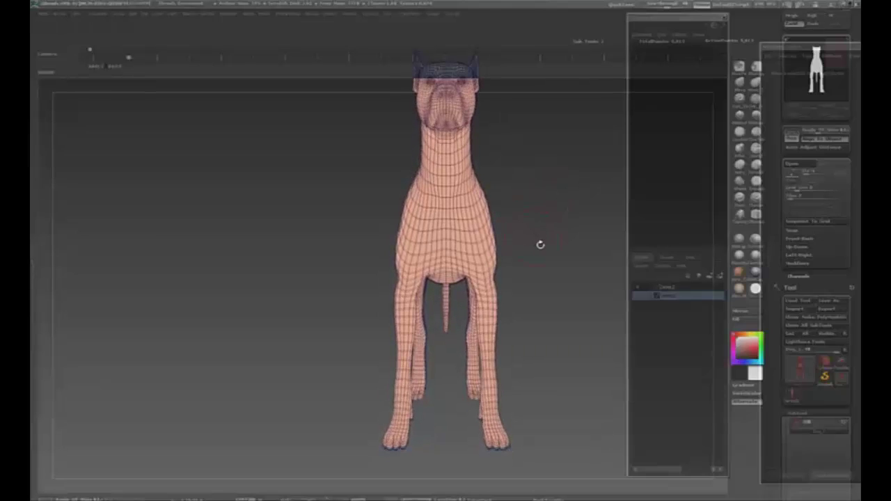
{"action": "key", "text": "d"}
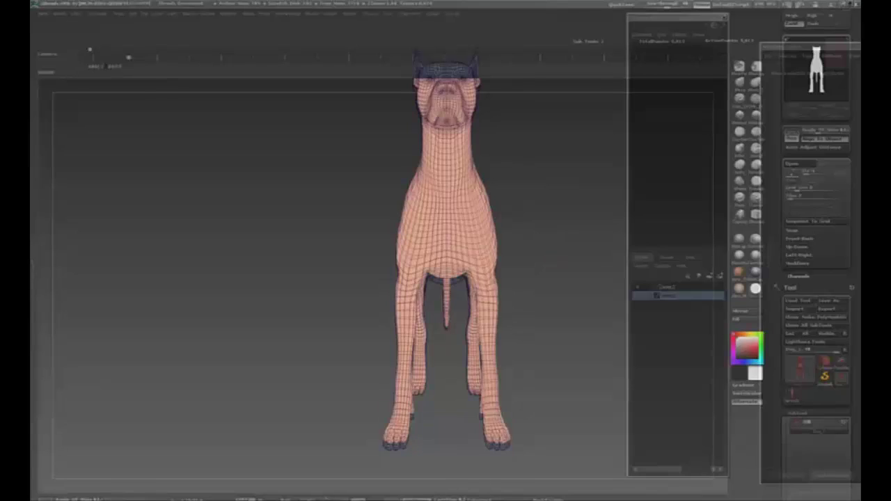
{"action": "key", "text": "shift+d"}
{"action": "key", "text": "shift+d"}
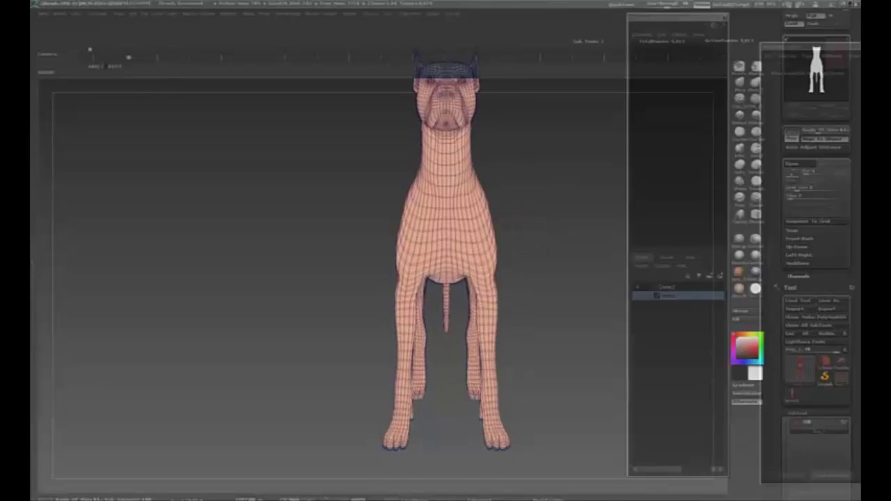
{"action": "key", "text": "d"}
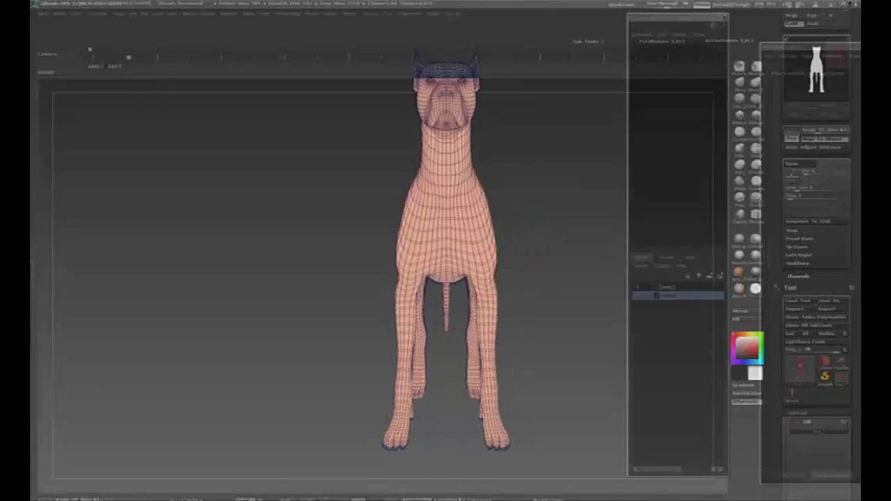
{"action": "key", "text": "shift+d"}
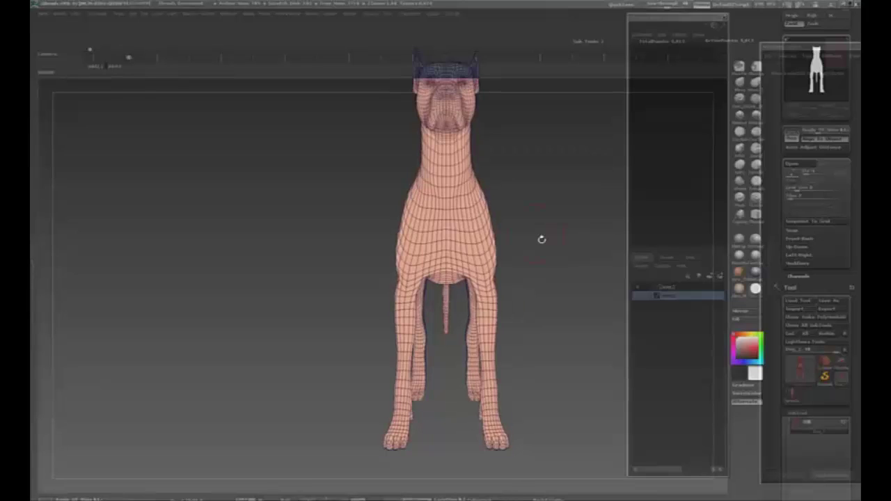
{"action": "key", "text": "d"}
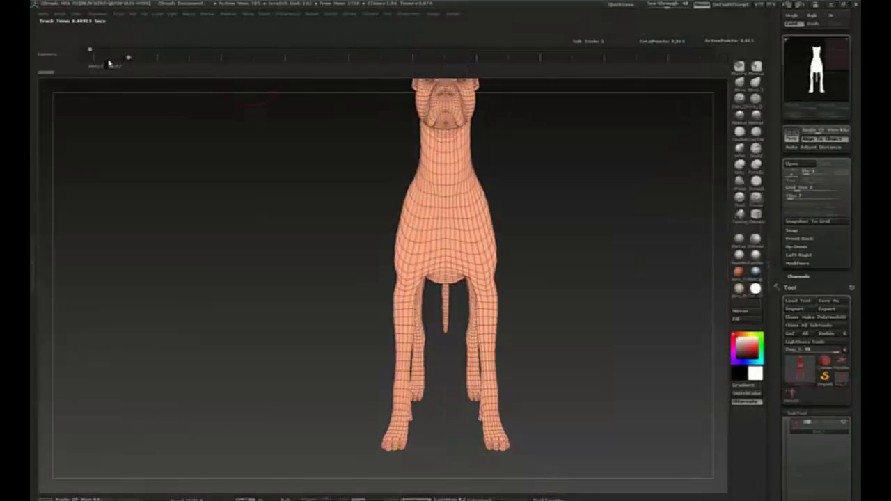
{"action": "left_click", "coordinate": [113, 54]}
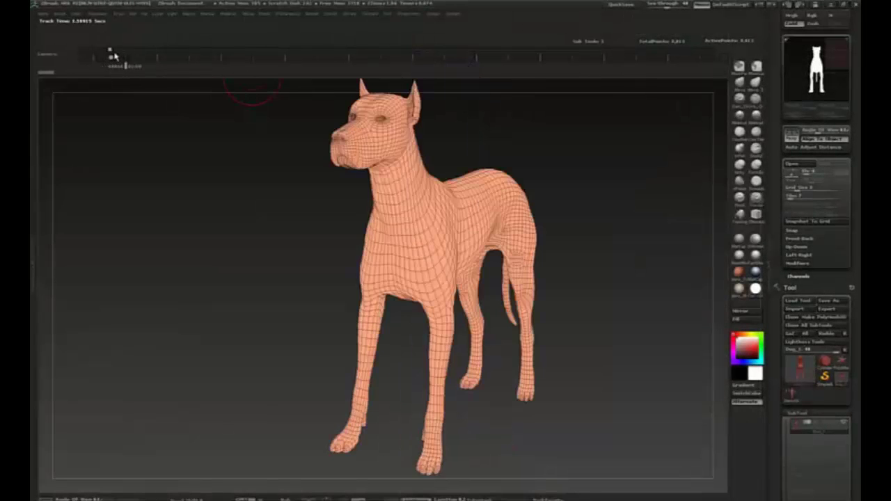
{"action": "left_click", "coordinate": [133, 55]}
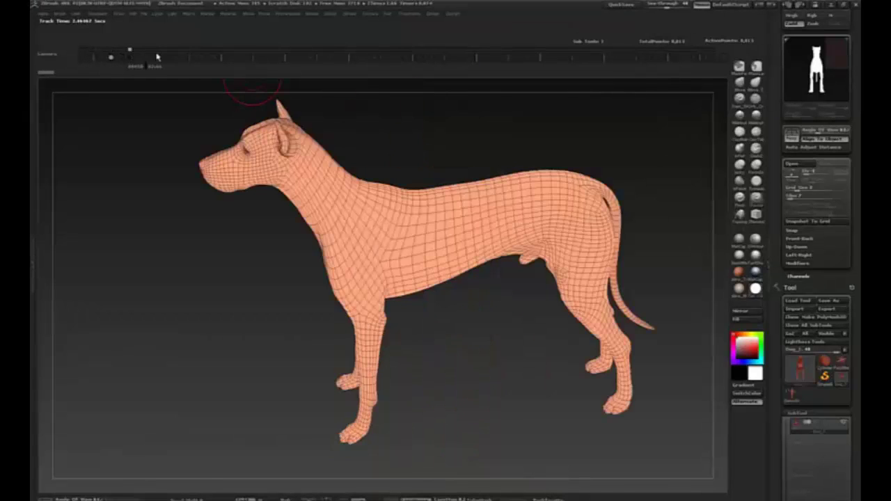
{"action": "left_click", "coordinate": [93, 56]}
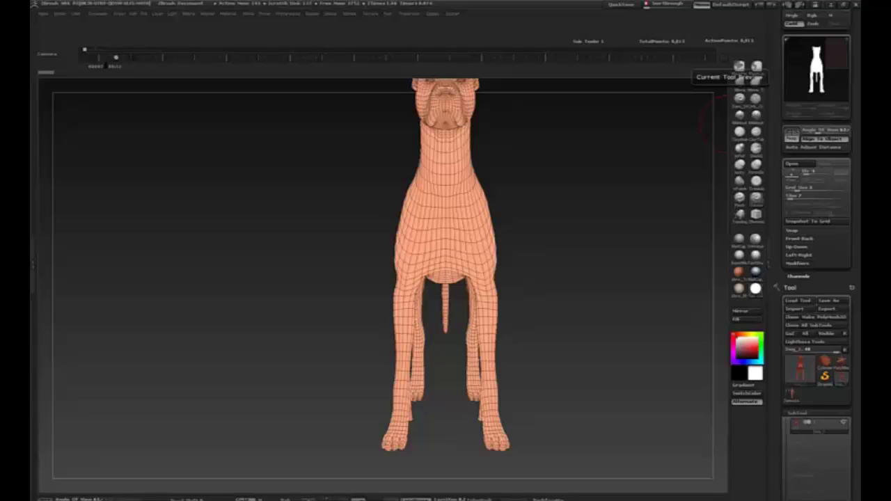
In Chrome, load YouTube in a new tab from the media > video bookmarks folder.
{"action": "left_click", "coordinate": [830, 4]}
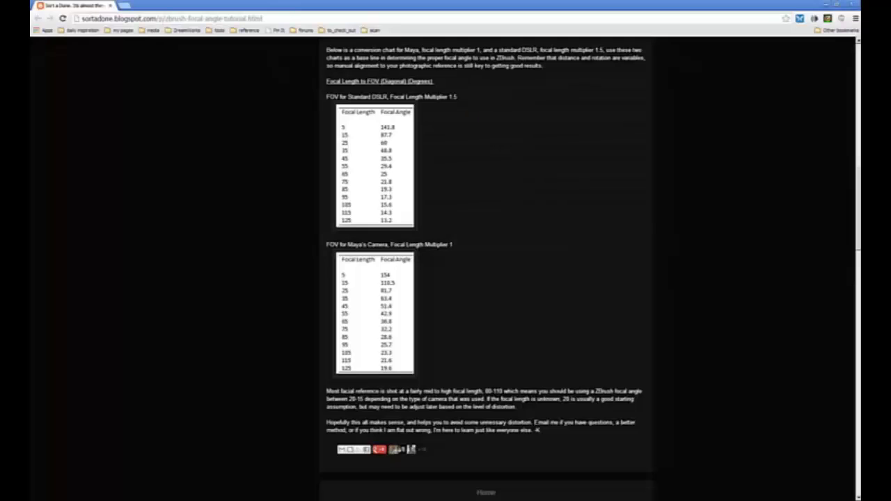
{"action": "left_click", "coordinate": [125, 6]}
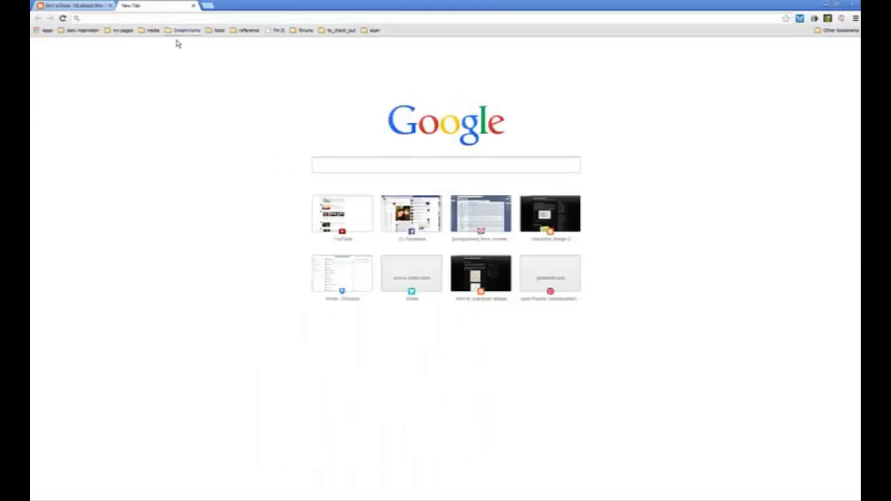
{"action": "left_click", "coordinate": [153, 30]}
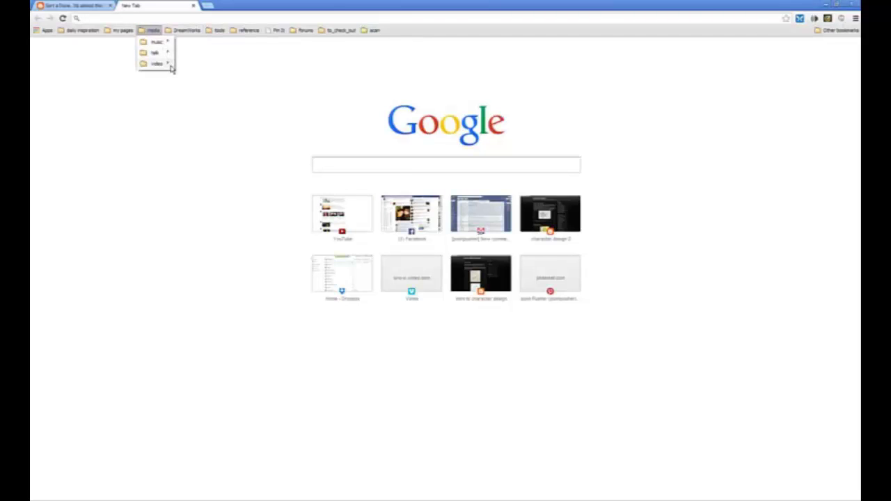
{"action": "mouse_move", "coordinate": [167, 63]}
{"action": "left_click", "coordinate": [210, 85]}
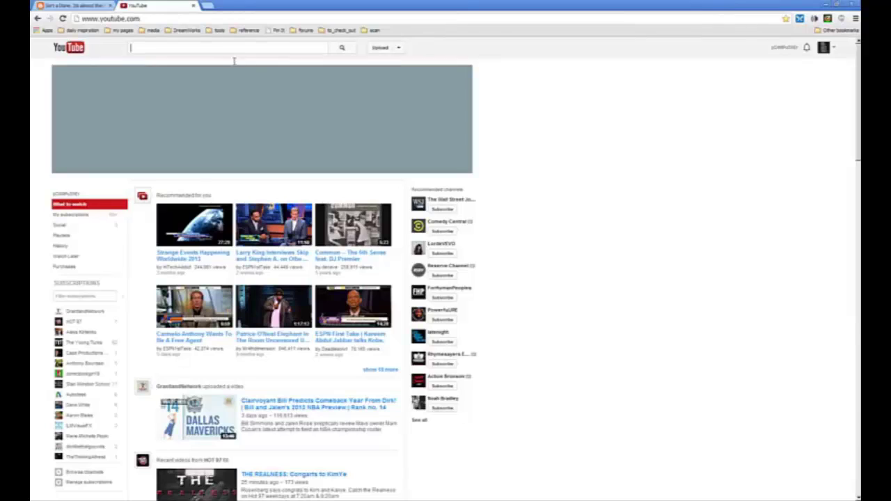
Search YouTube for 'dog anatomy' and open the '3D Canine Anatomy Software 1.1' video.
{"action": "left_click", "coordinate": [175, 52]}
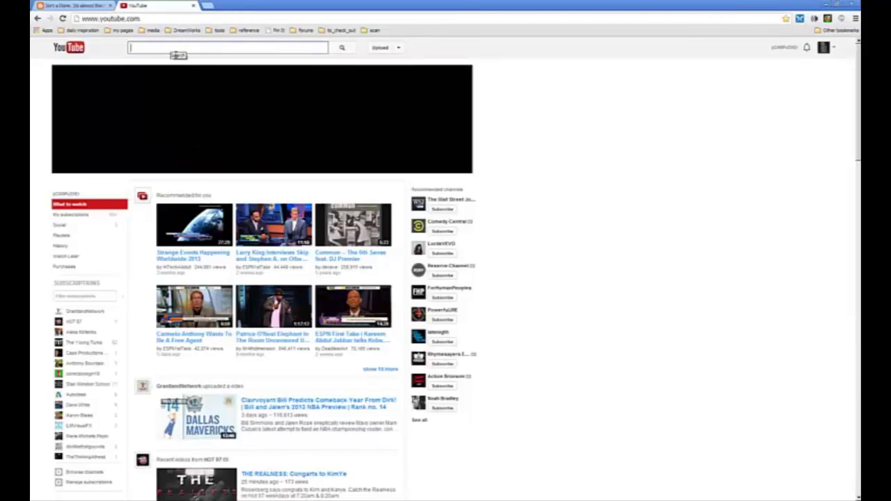
{"action": "type", "text": "dog anatomy"}
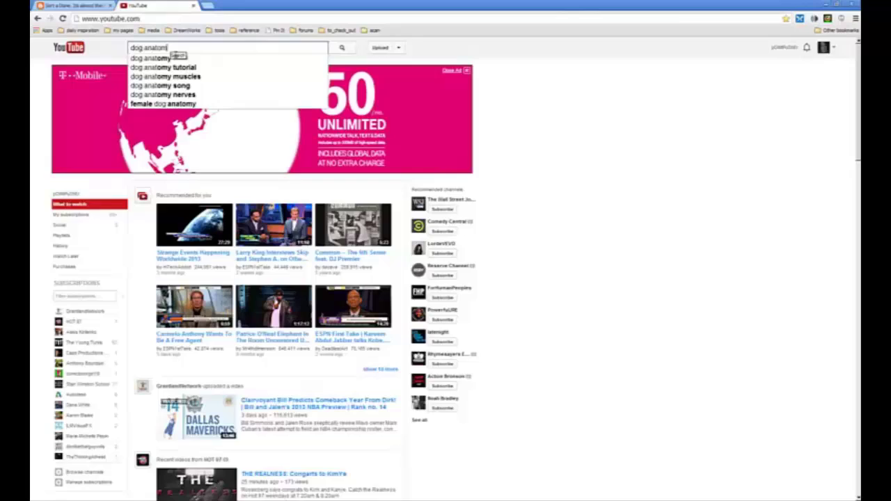
{"action": "key", "text": "Return"}
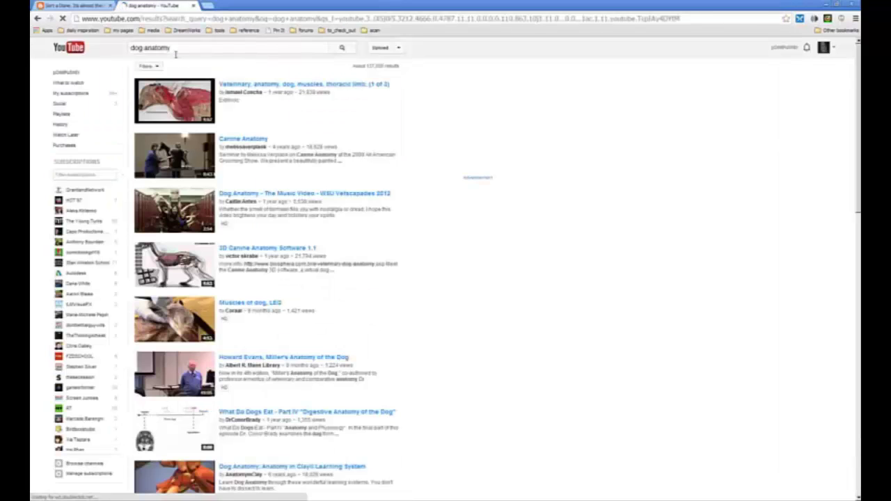
{"action": "left_click", "coordinate": [270, 250]}
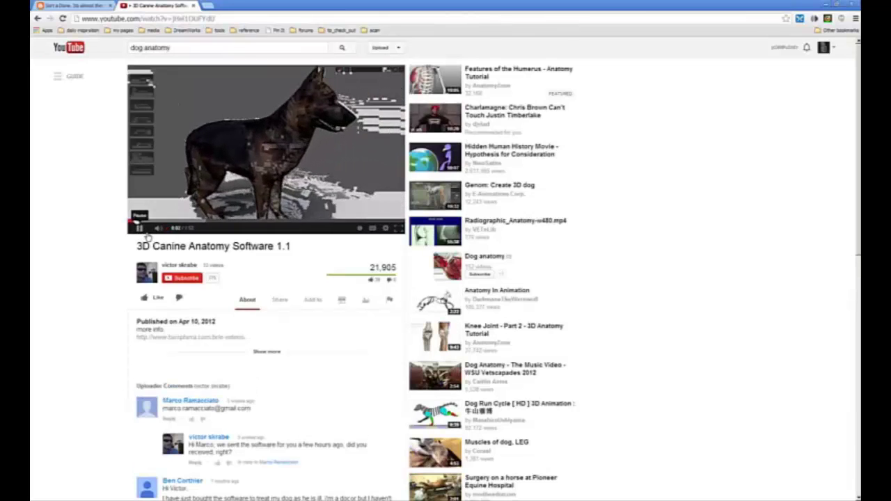
Skip ahead to the anatomy views, pause the video, and make it full screen.
{"action": "left_click", "coordinate": [183, 222]}
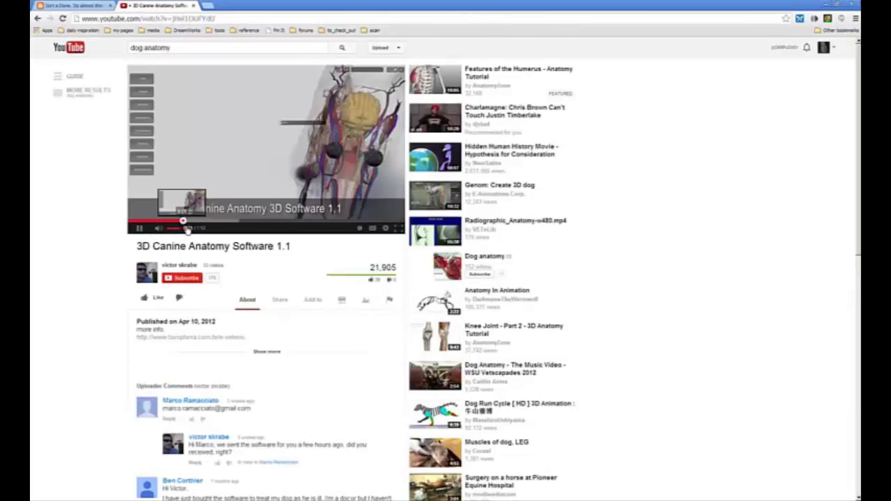
{"action": "left_click", "coordinate": [140, 230]}
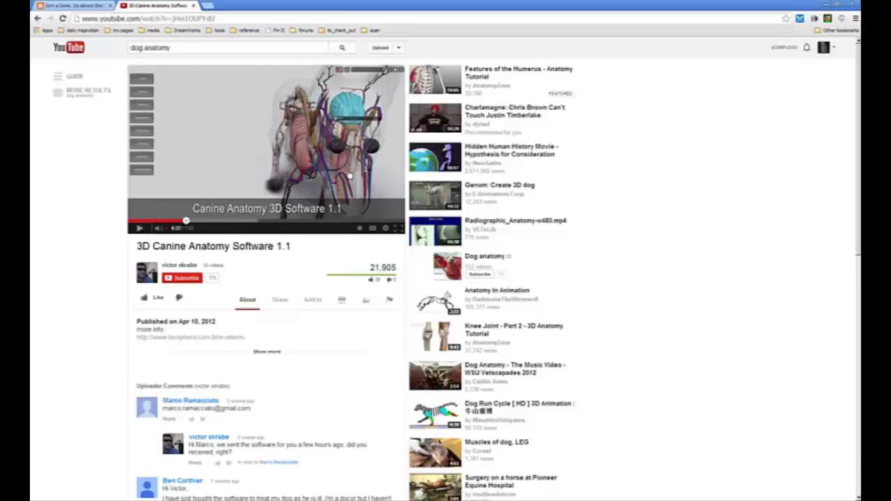
{"action": "key", "text": "F11"}
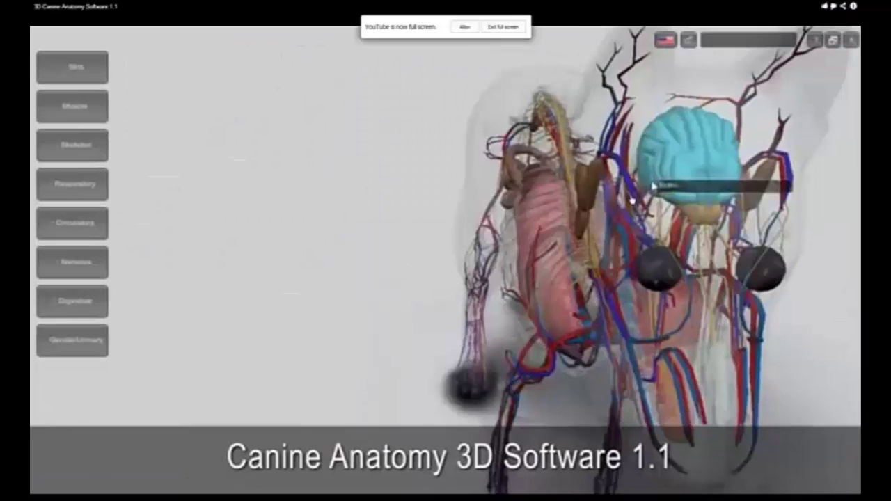
Switch back to the ZBrush window, then briefly open and close the Start menu.
{"action": "key", "text": "alt+Tab"}
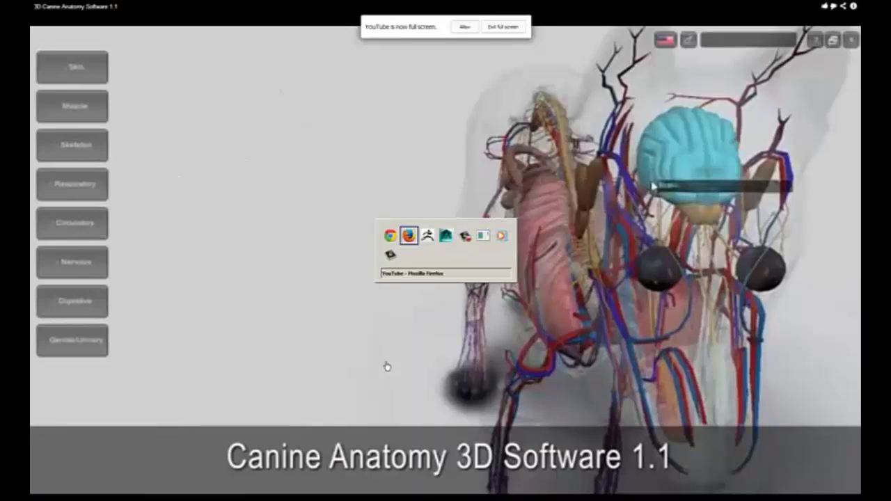
{"action": "key", "text": "alt+Tab"}
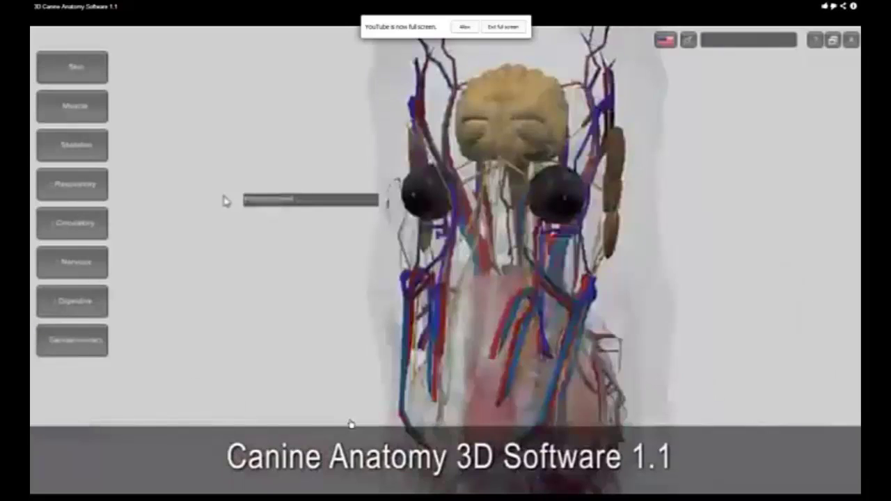
{"action": "key", "text": "super"}
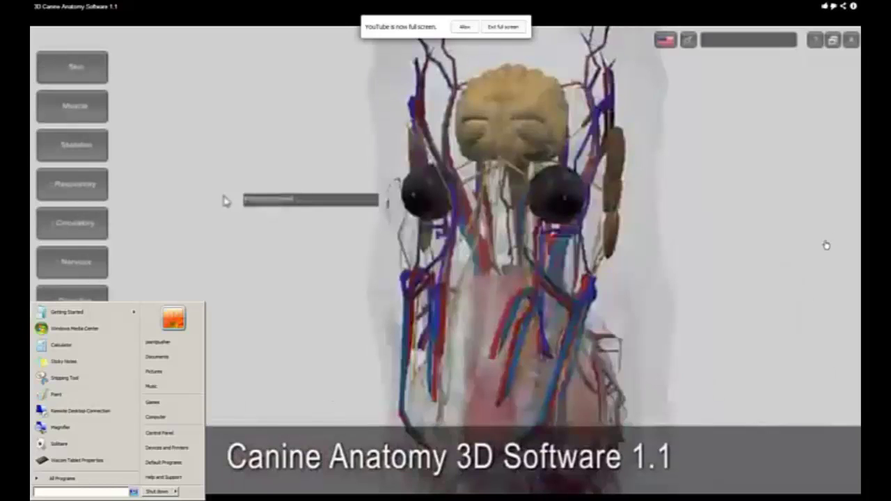
{"action": "key", "text": "super"}
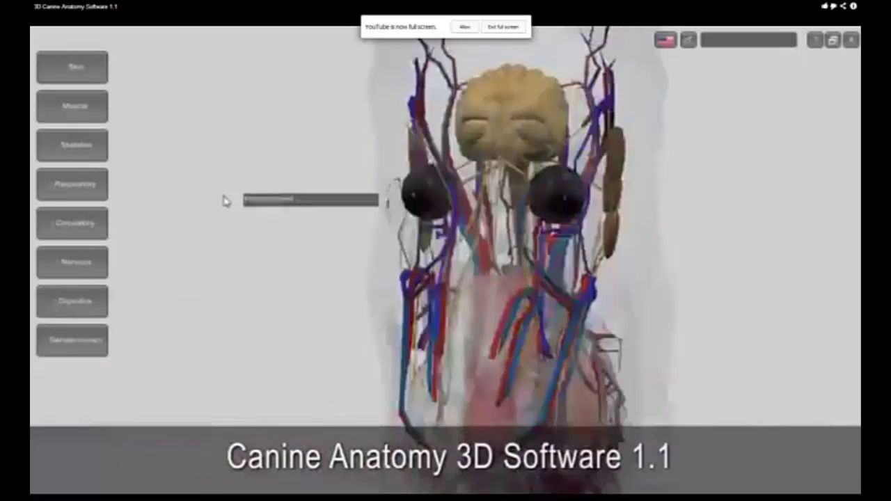